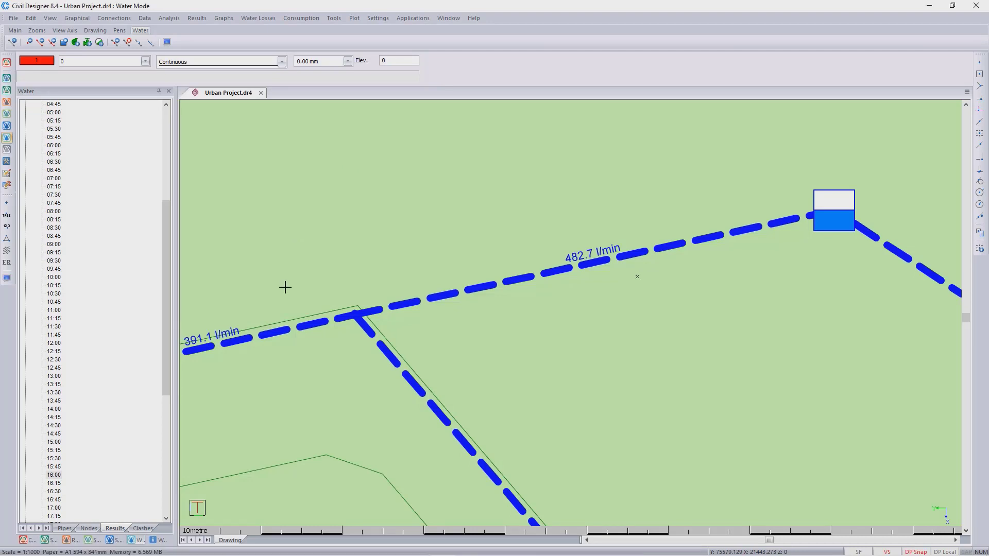
Open the hydrant defaults and examine the available fire-risk categories with their flow, residual head, distance and duration criteria
{"action": "scroll", "coordinate": [286, 288], "scroll_direction": "down", "scroll_amount": 4}
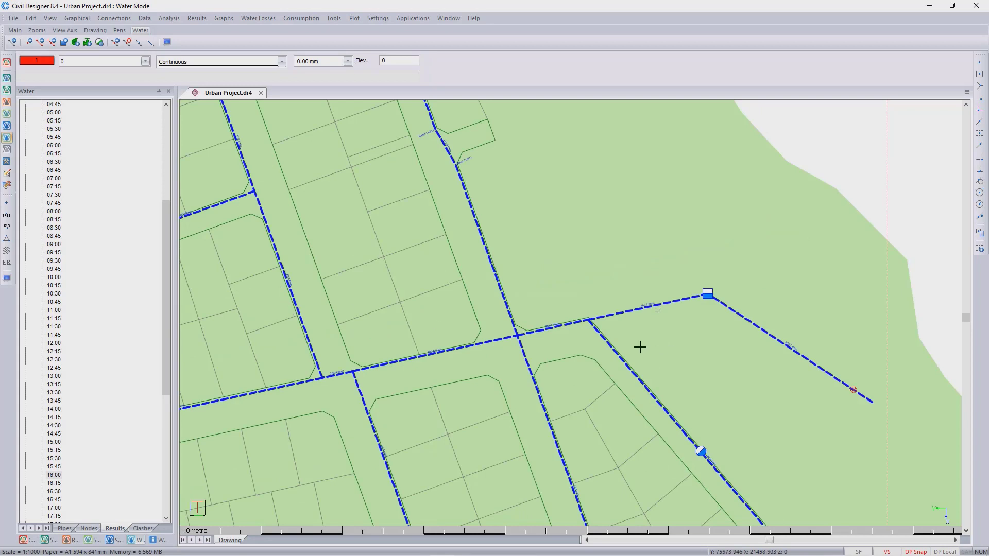
{"action": "scroll", "coordinate": [582, 331], "scroll_direction": "up", "scroll_amount": 2}
{"action": "scroll", "coordinate": [495, 362], "scroll_direction": "down", "scroll_amount": 1}
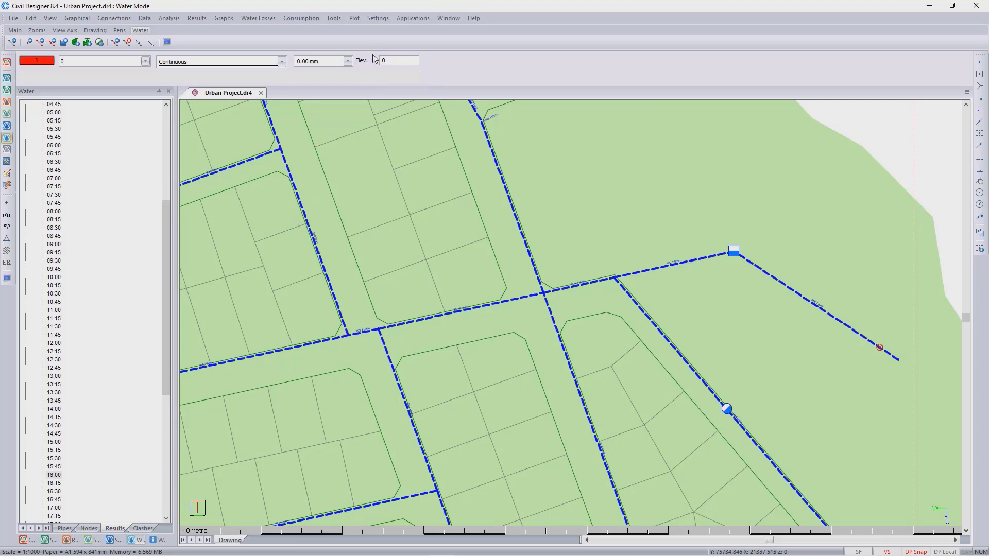
{"action": "left_click", "coordinate": [378, 18]}
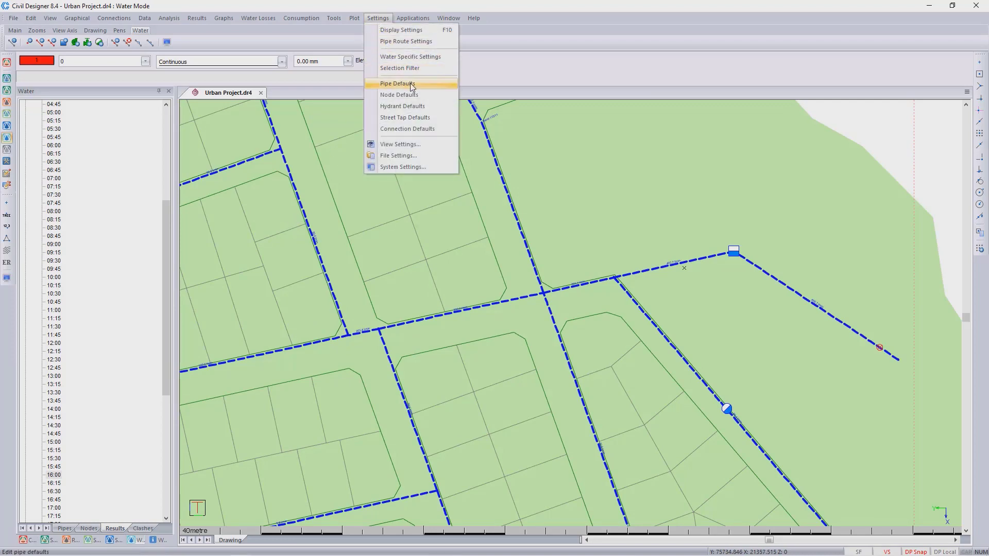
{"action": "left_click", "coordinate": [418, 107]}
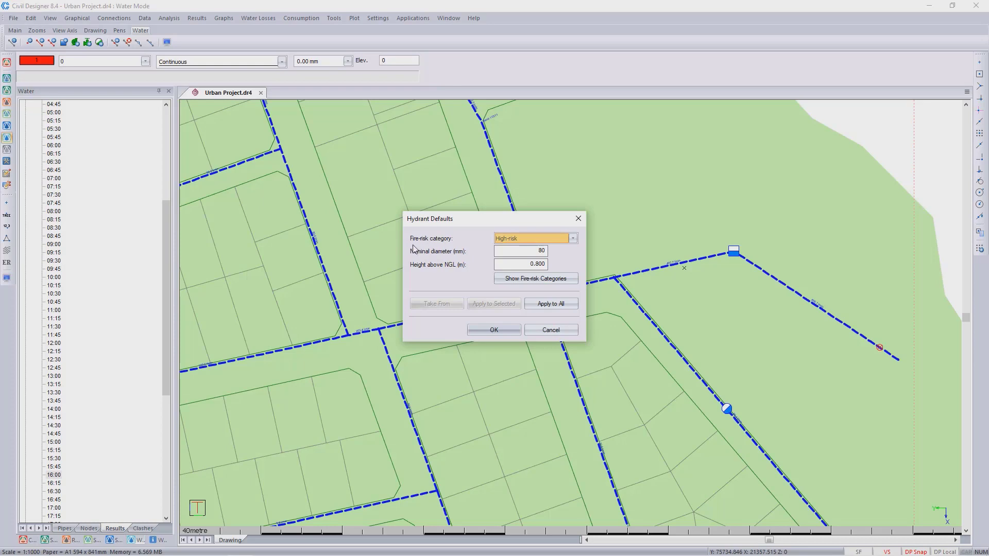
{"action": "left_click", "coordinate": [572, 238]}
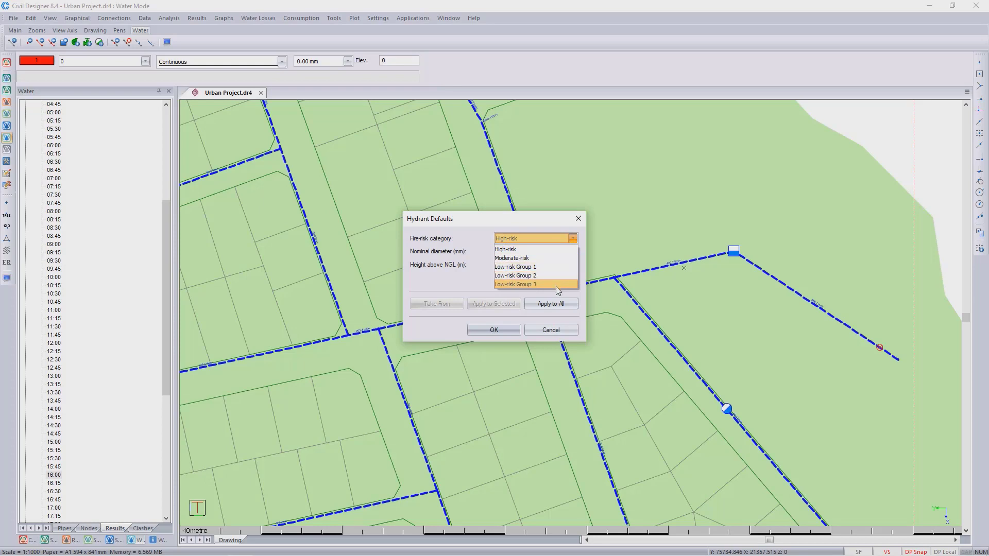
{"action": "left_click", "coordinate": [472, 261]}
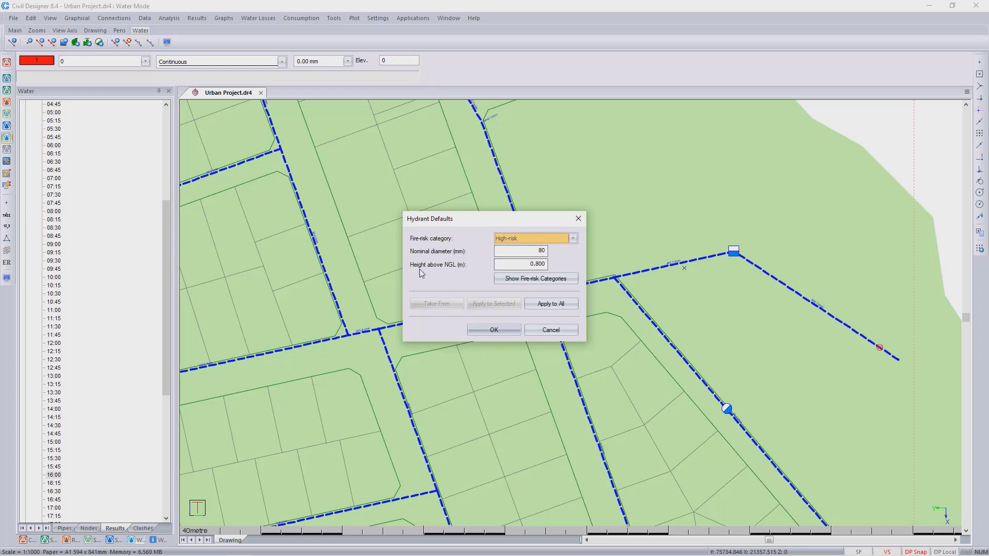
{"action": "left_click", "coordinate": [513, 279]}
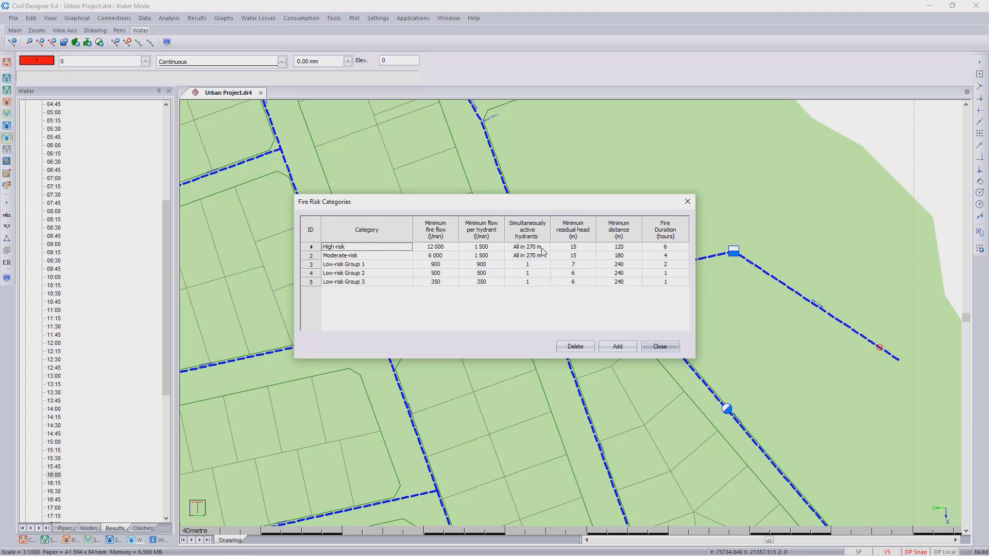
{"action": "left_click", "coordinate": [660, 346]}
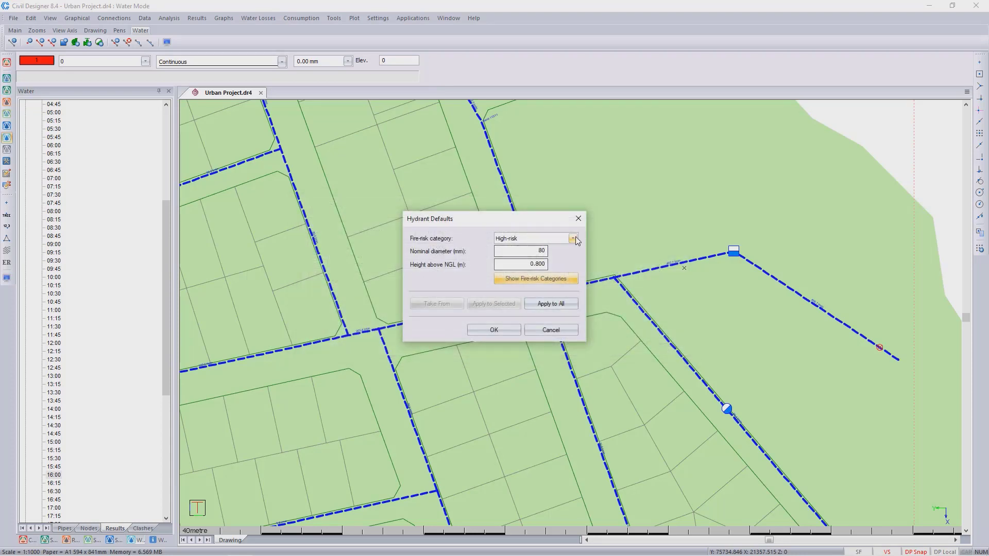
Set the default fire-risk category for hydrants to Low-risk Group 1 and accept the defaults
{"action": "left_click", "coordinate": [575, 240]}
{"action": "left_click", "coordinate": [526, 267]}
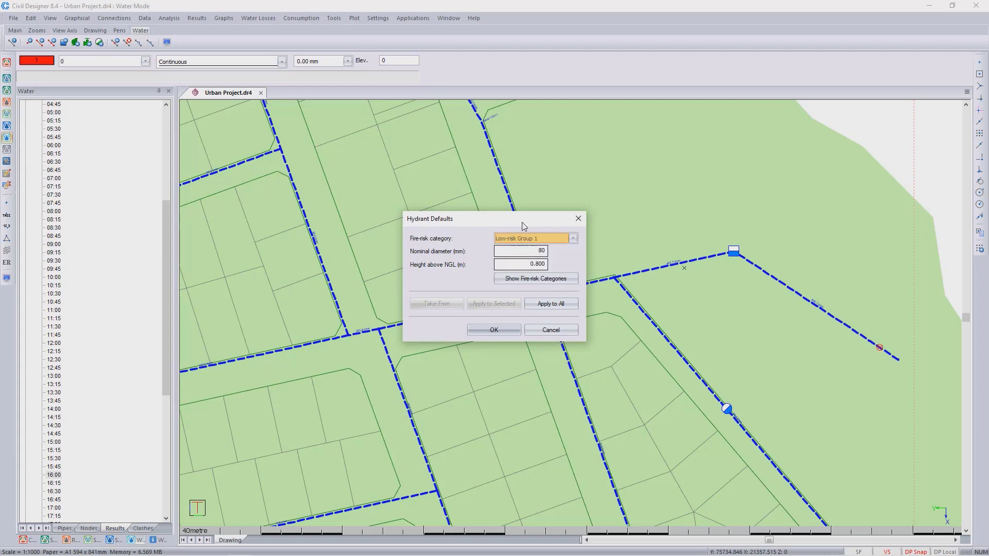
{"action": "left_click", "coordinate": [488, 332]}
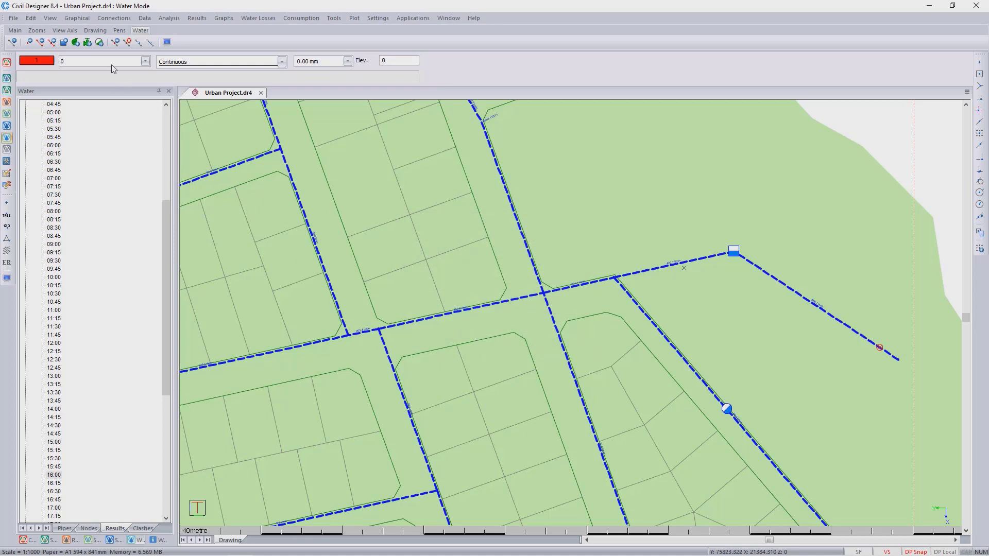
Draw a hydrant on node 6, the existing four-way pipe junction west of the reservoir
{"action": "left_click", "coordinate": [78, 18]}
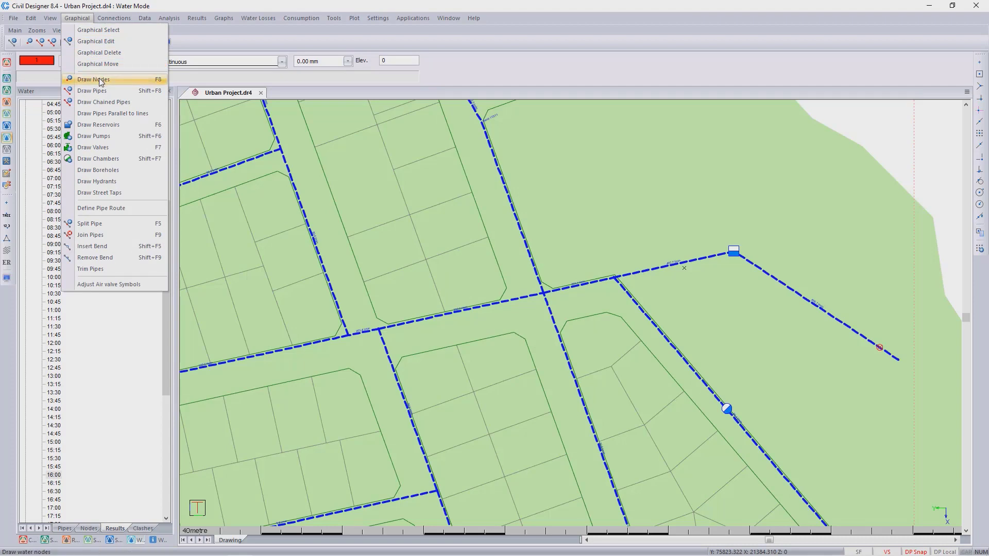
{"action": "left_click", "coordinate": [112, 182]}
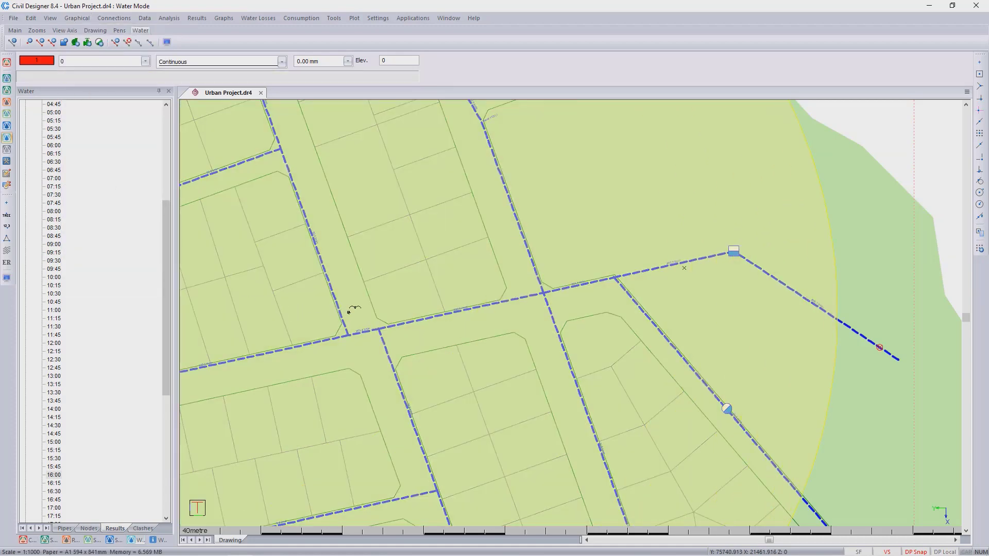
{"action": "scroll", "coordinate": [350, 310], "scroll_direction": "down", "scroll_amount": 3}
{"action": "scroll", "coordinate": [579, 313], "scroll_direction": "up", "scroll_amount": 3}
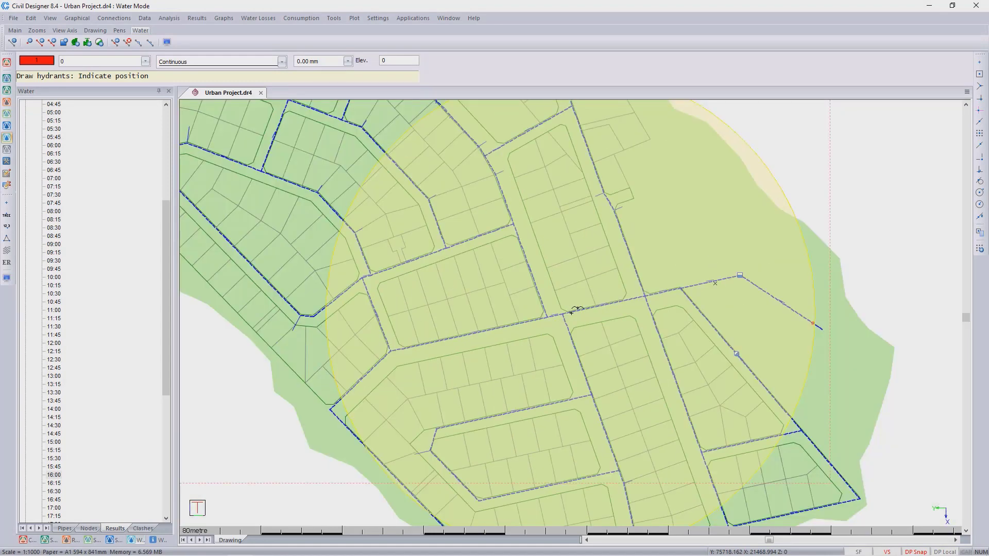
{"action": "scroll", "coordinate": [571, 312], "scroll_direction": "up", "scroll_amount": 2}
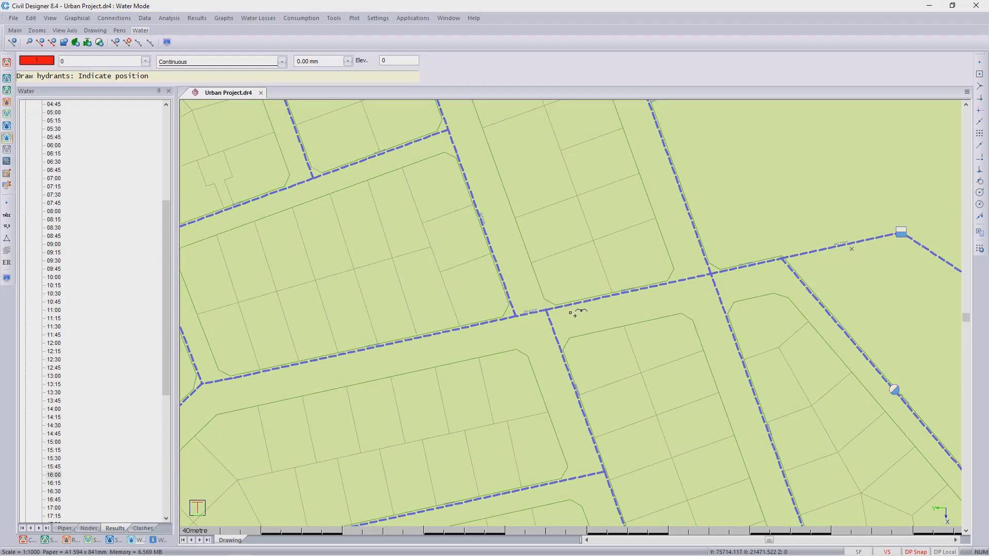
{"action": "scroll", "coordinate": [567, 313], "scroll_direction": "up", "scroll_amount": 2}
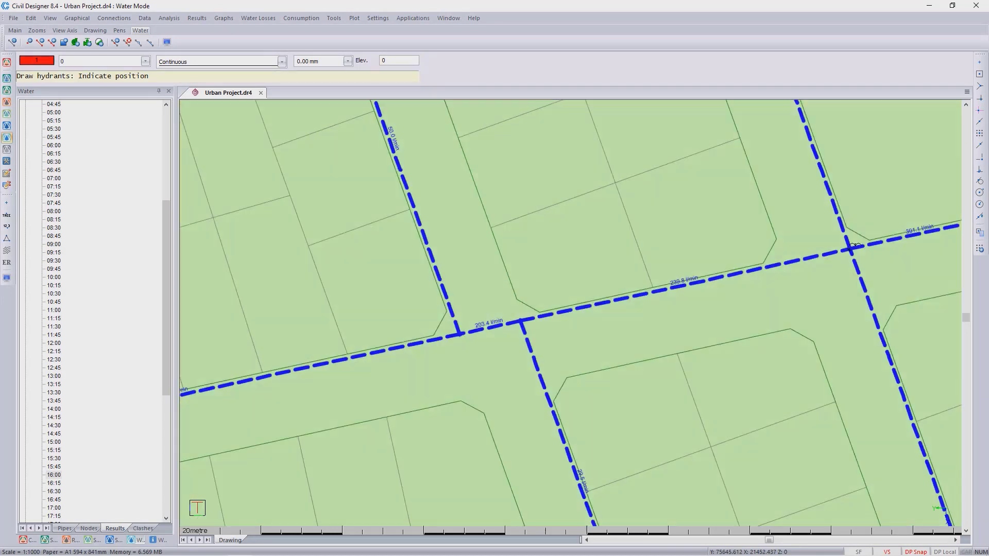
{"action": "left_click", "coordinate": [850, 251]}
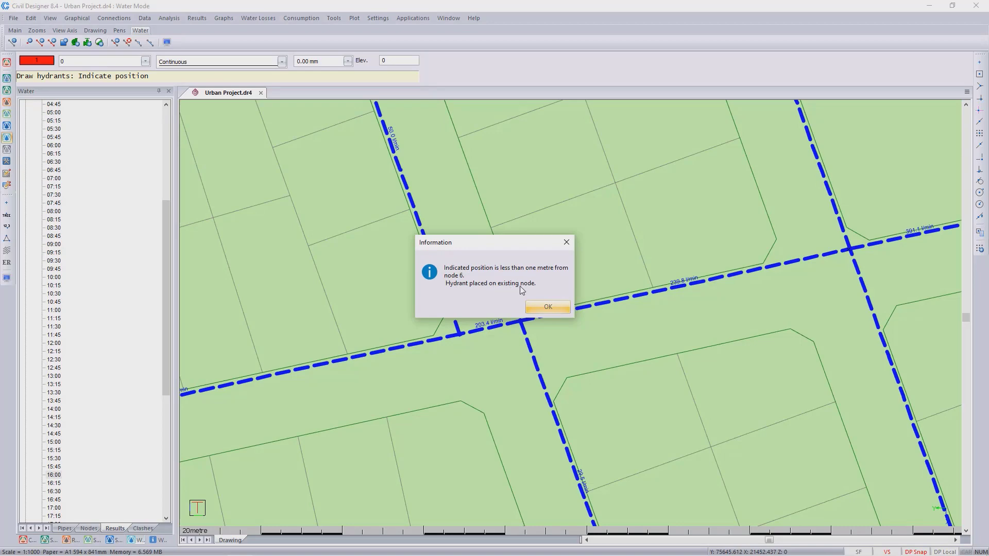
{"action": "left_click", "coordinate": [548, 308]}
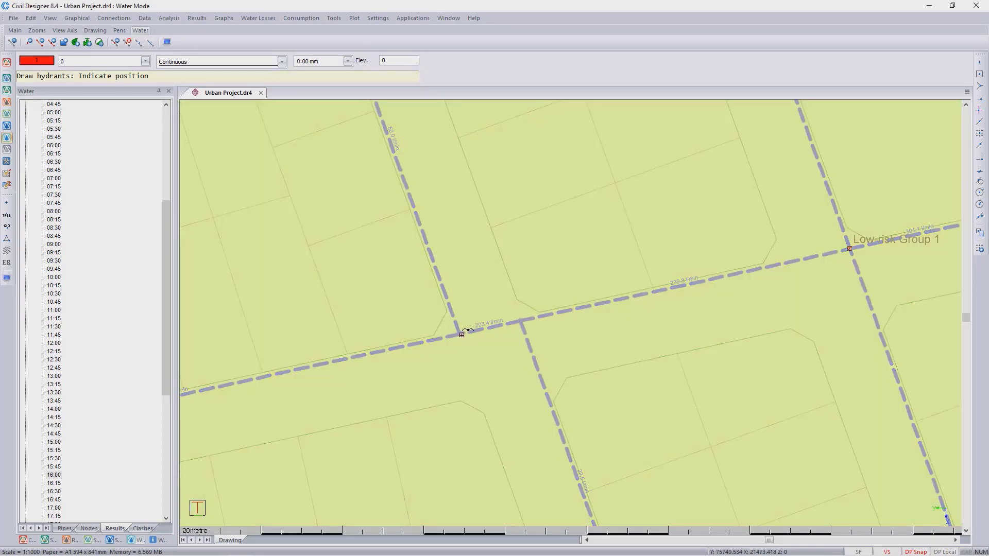
Place a second hydrant on node 18, the pipe corner at the network's western edge, and finish drawing hydrants
{"action": "scroll", "coordinate": [461, 335], "scroll_direction": "down", "scroll_amount": 2}
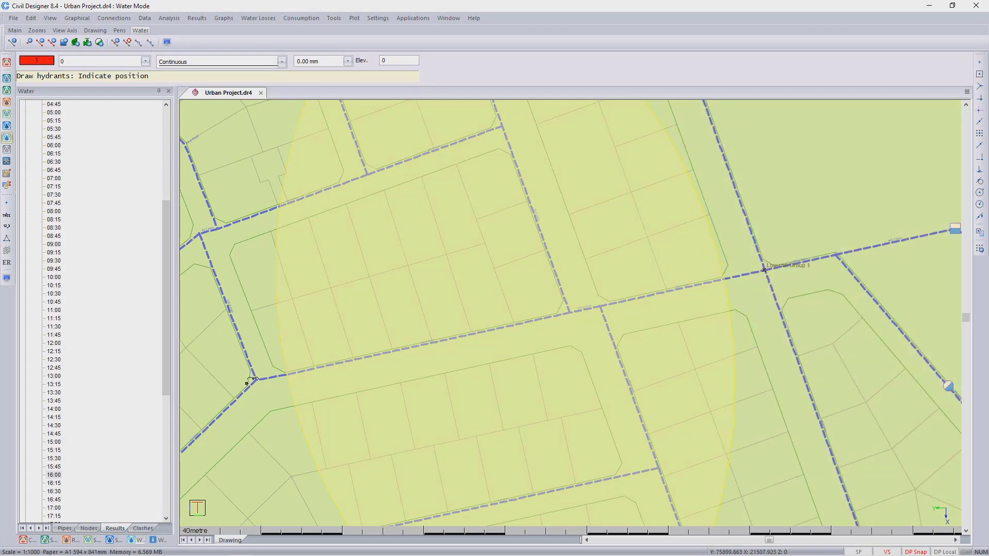
{"action": "middle_click_drag", "start_coordinate": [247, 384], "coordinate": [489, 270]}
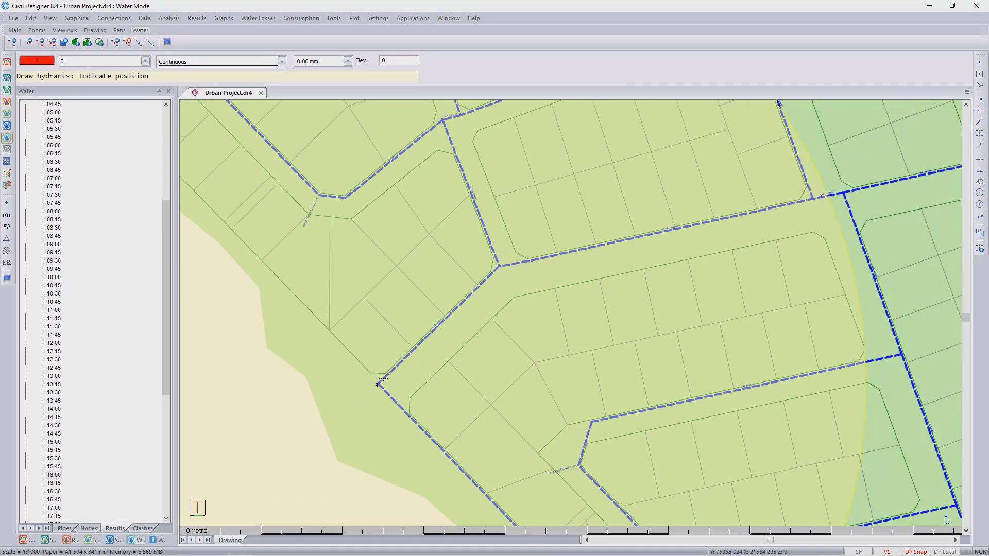
{"action": "left_click", "coordinate": [379, 382]}
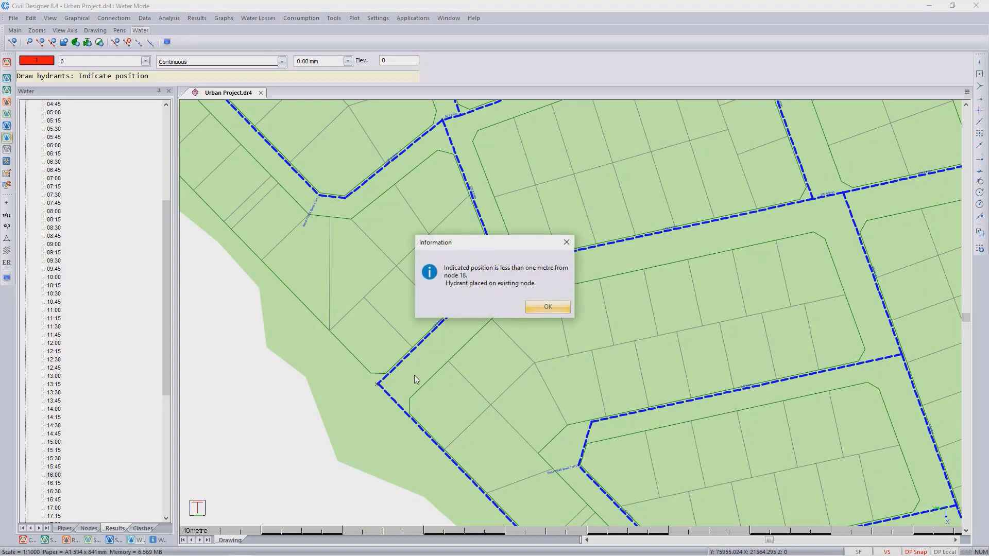
{"action": "left_click", "coordinate": [547, 310]}
{"action": "mouse_move", "coordinate": [817, 215]}
{"action": "middle_mouse_down"}
{"action": "mouse_move", "coordinate": [558, 263]}
{"action": "mouse_move", "coordinate": [430, 305]}
{"action": "middle_mouse_up"}
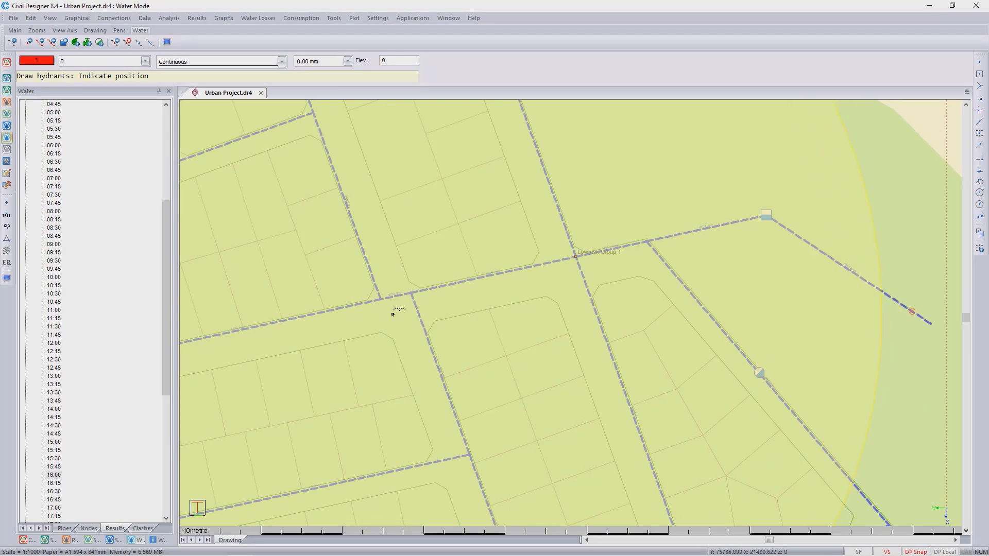
{"action": "key", "text": "Escape"}
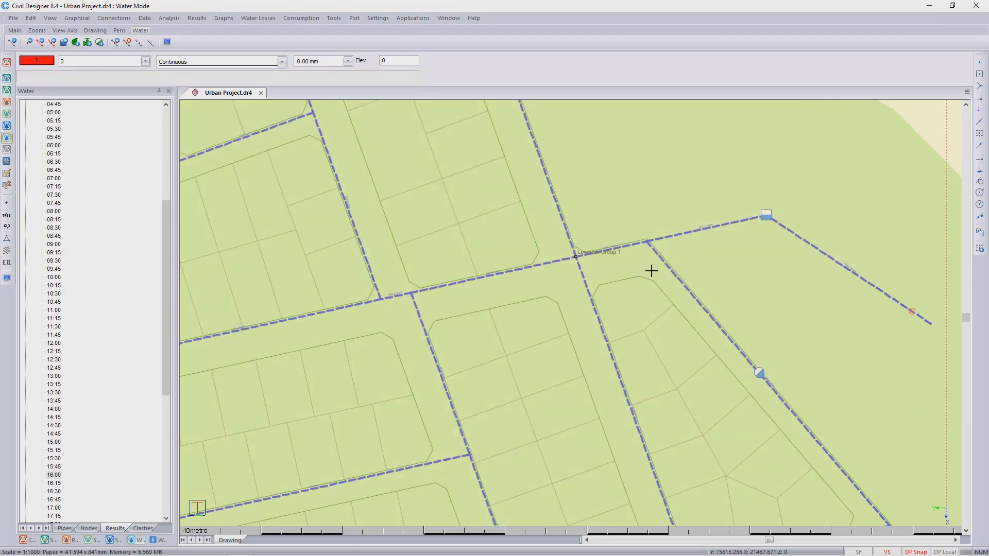
Run a fire flow analysis without the seasonal peak factor and close the analysis messages
{"action": "scroll", "coordinate": [570, 311], "scroll_direction": "up", "scroll_amount": 2}
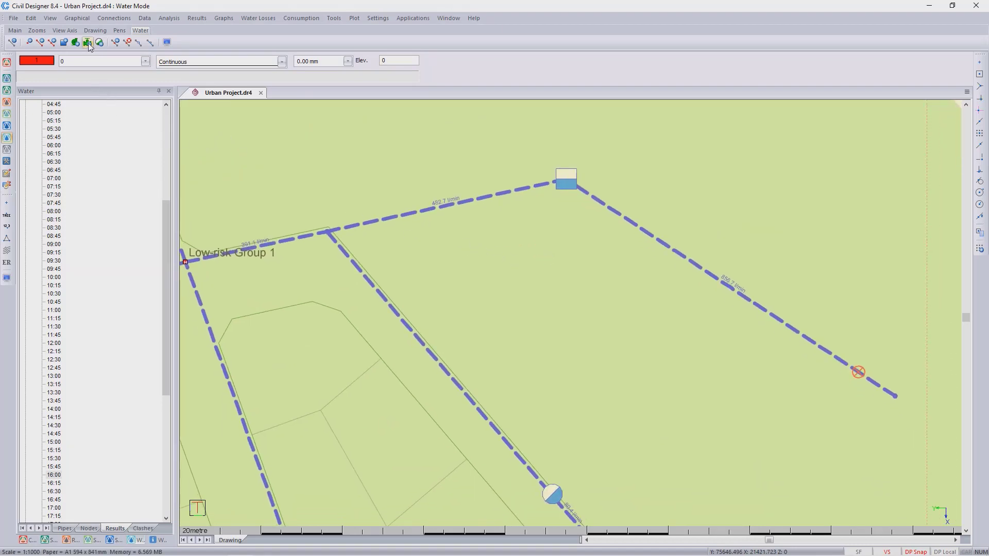
{"action": "left_click", "coordinate": [169, 18]}
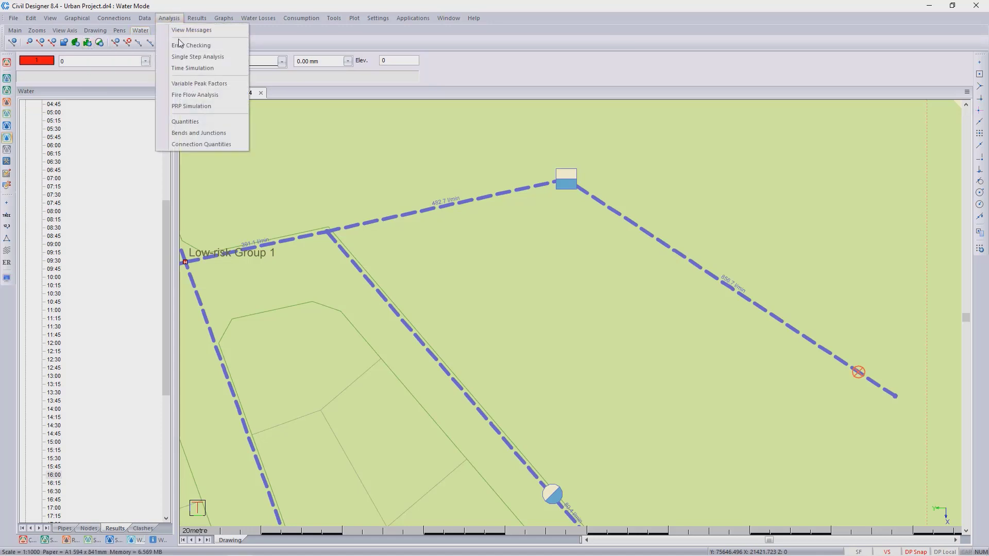
{"action": "left_click", "coordinate": [195, 95]}
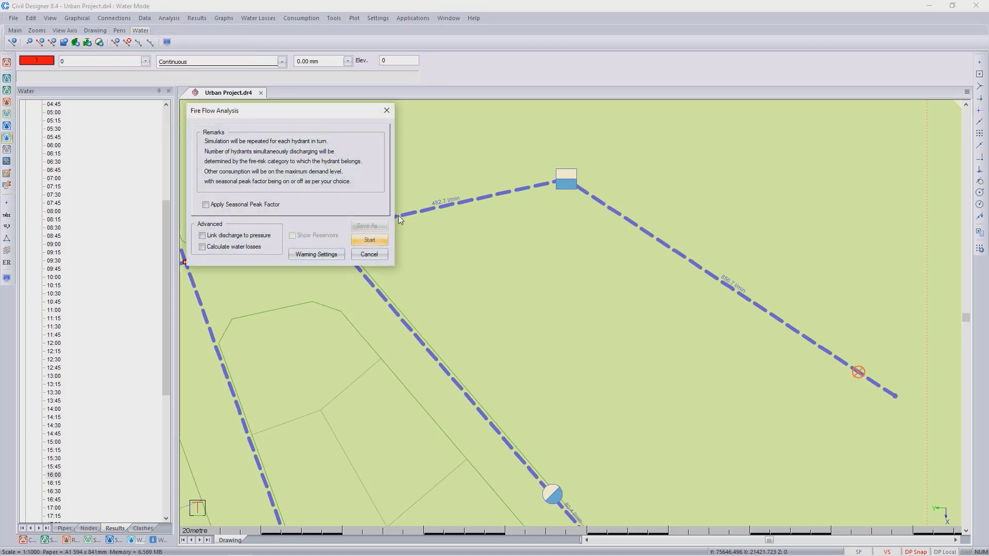
{"action": "left_click", "coordinate": [366, 242]}
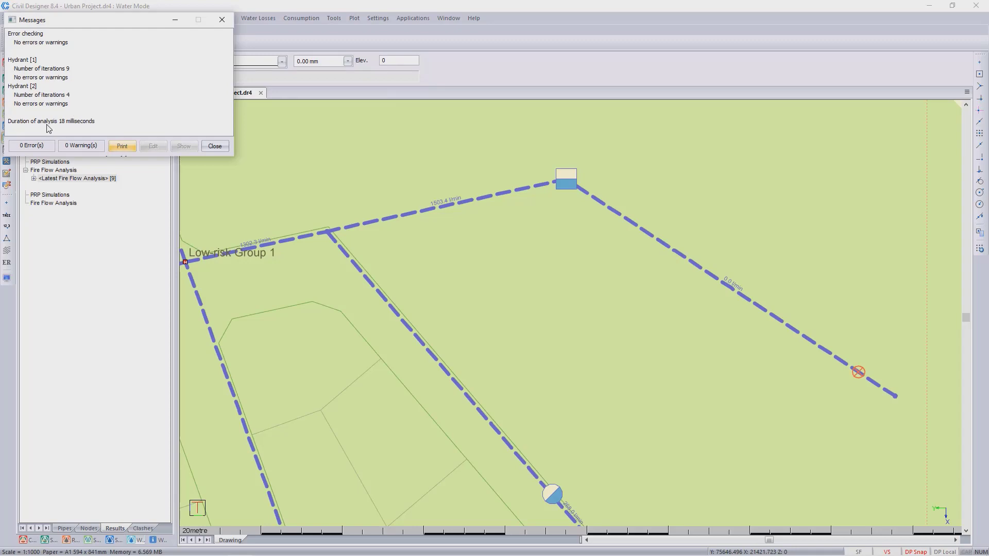
{"action": "left_click", "coordinate": [214, 146]}
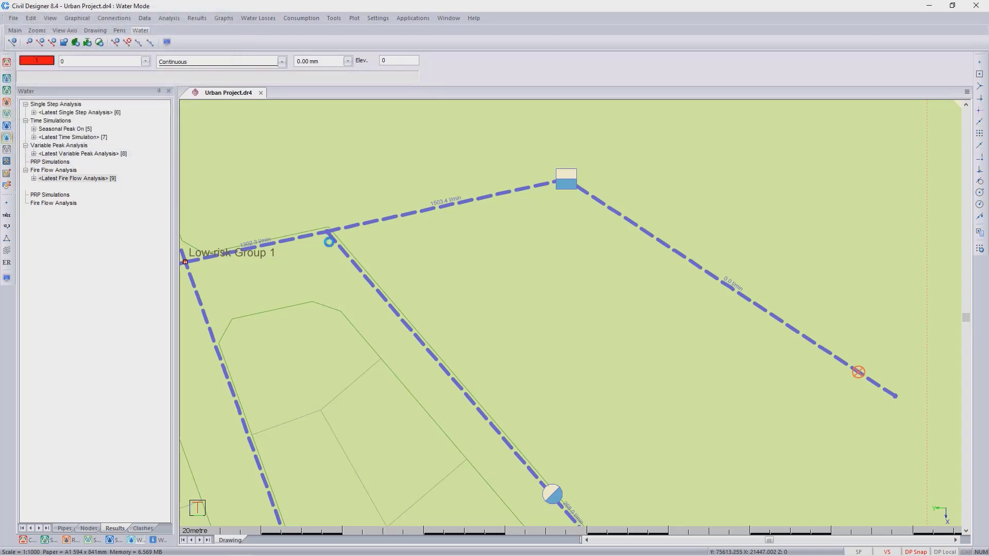
Examine the pipe flows near the reservoir for each hydrant and for the Fire Flow Summary of the latest fire flow analysis
{"action": "middle_click_drag", "start_coordinate": [323, 241], "coordinate": [428, 249]}
{"action": "scroll", "coordinate": [440, 236], "scroll_direction": "up", "scroll_amount": 1}
{"action": "middle_click_drag", "start_coordinate": [631, 321], "coordinate": [606, 292]}
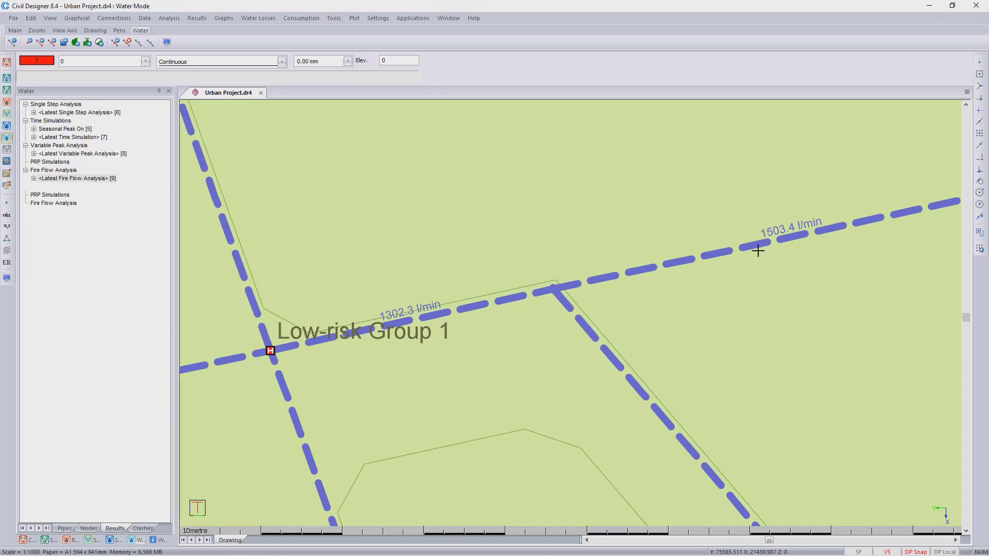
{"action": "left_click", "coordinate": [34, 178]}
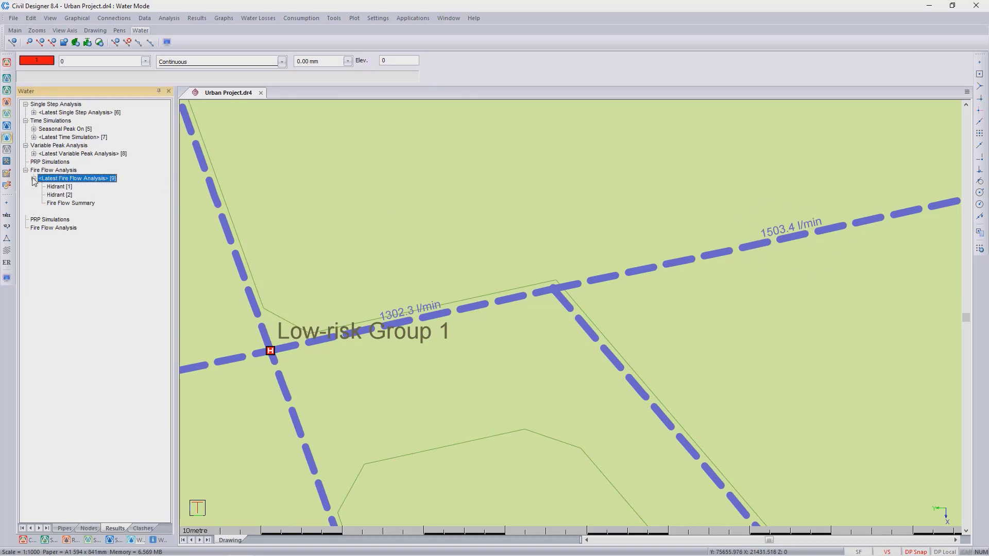
{"action": "left_click", "coordinate": [58, 187]}
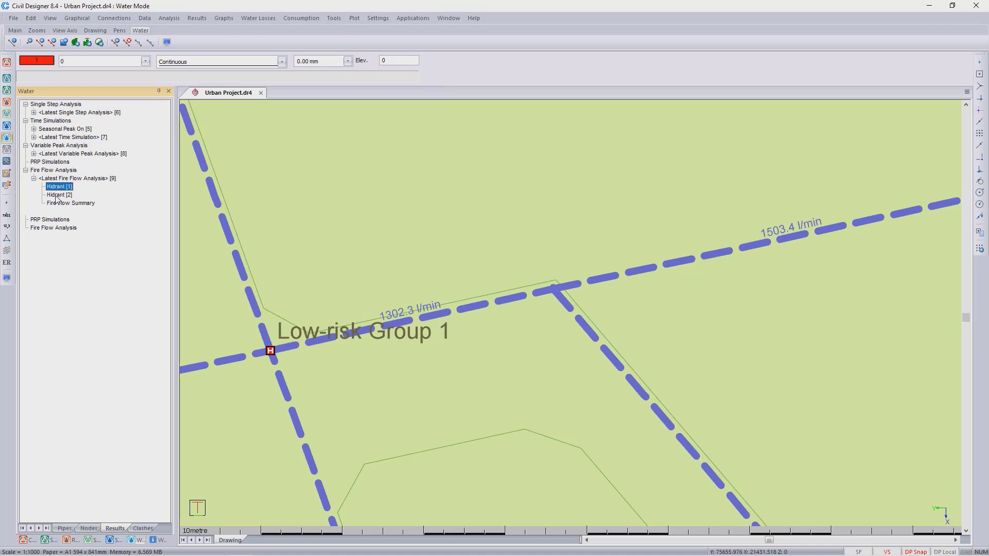
{"action": "left_click", "coordinate": [58, 195]}
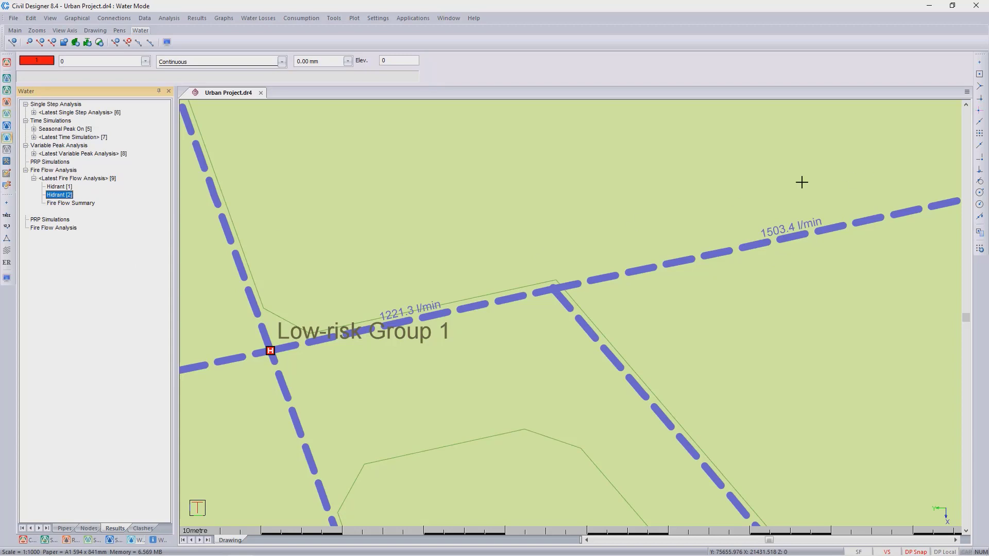
{"action": "left_click", "coordinate": [787, 255]}
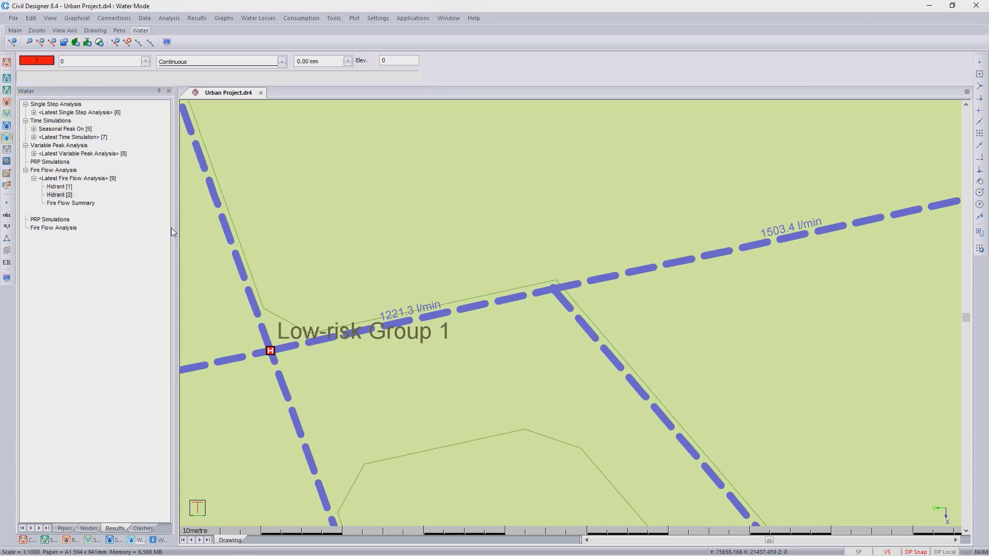
{"action": "left_click", "coordinate": [81, 204]}
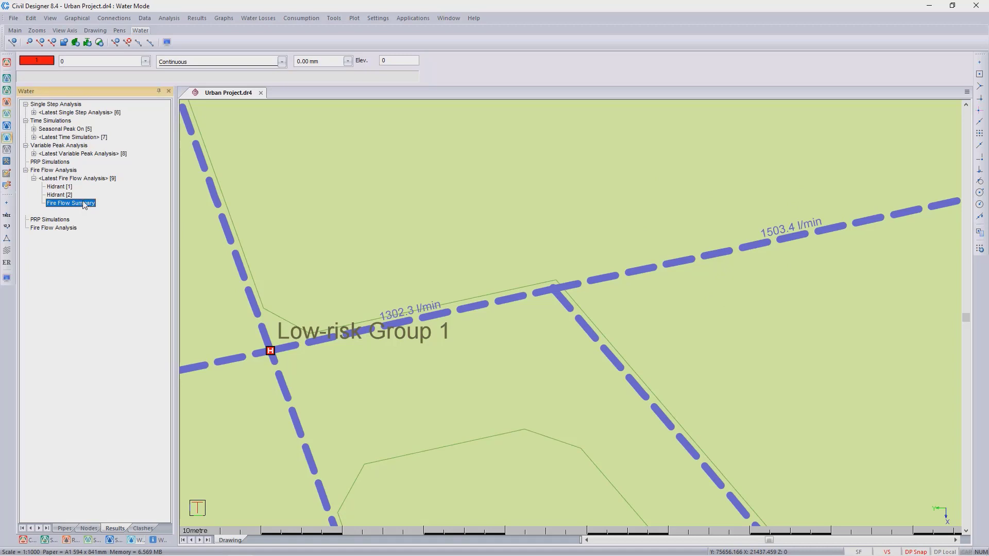
{"action": "middle_click_drag", "start_coordinate": [877, 279], "coordinate": [703, 299]}
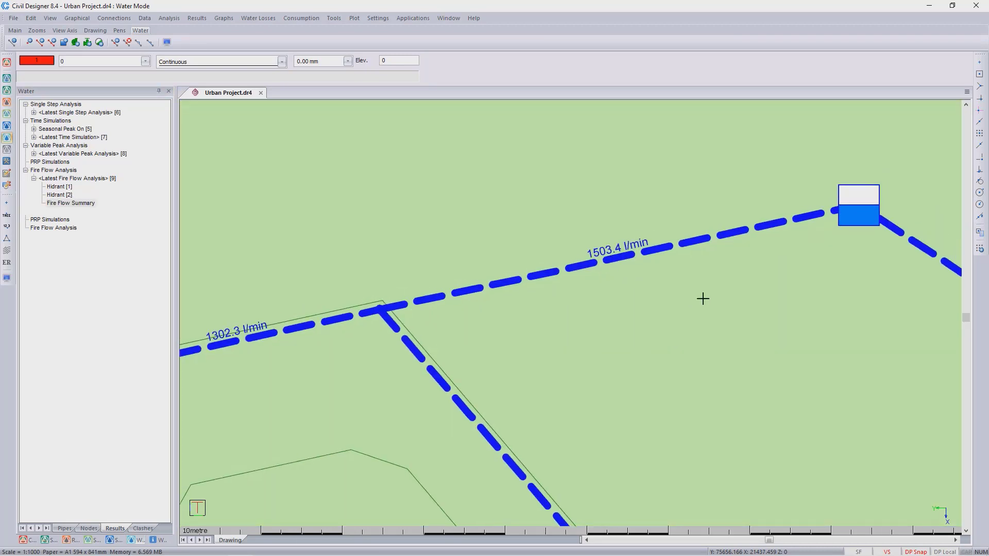
Examine the flow, residual head and distance requirements in the Fire Risk Categories catalogue, then close it
{"action": "left_click", "coordinate": [335, 18]}
{"action": "mouse_move", "coordinate": [398, 30]}
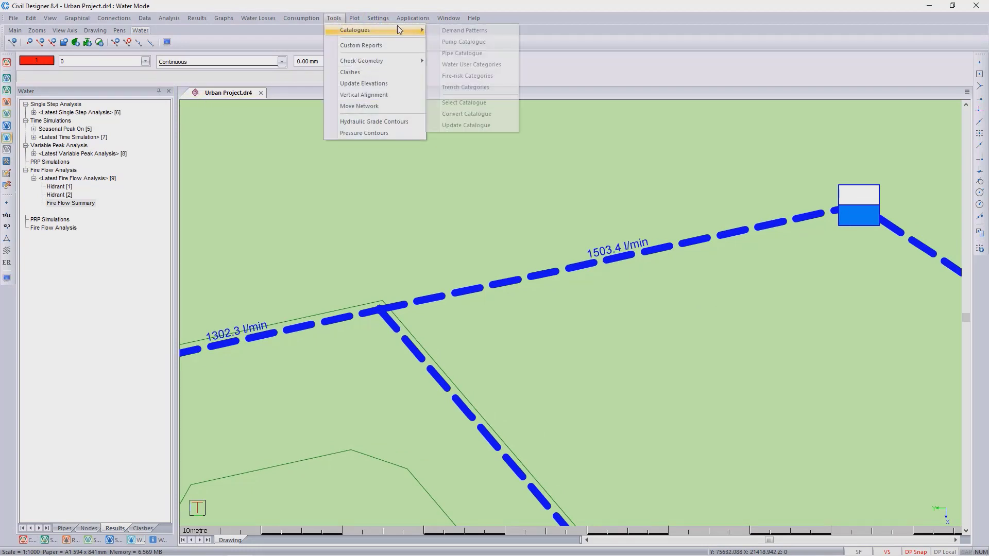
{"action": "left_click", "coordinate": [488, 77]}
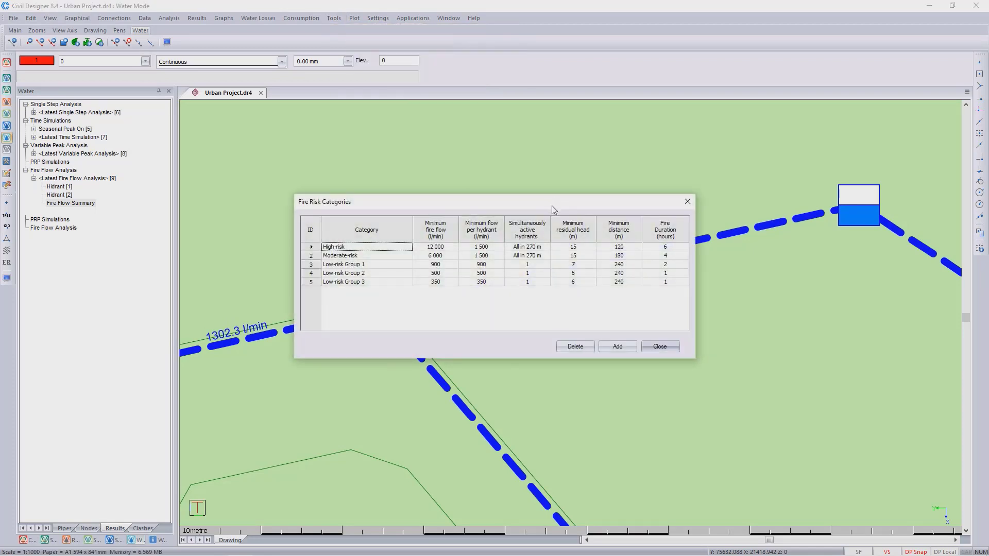
{"action": "left_click_drag", "start_coordinate": [552, 206], "coordinate": [510, 66]}
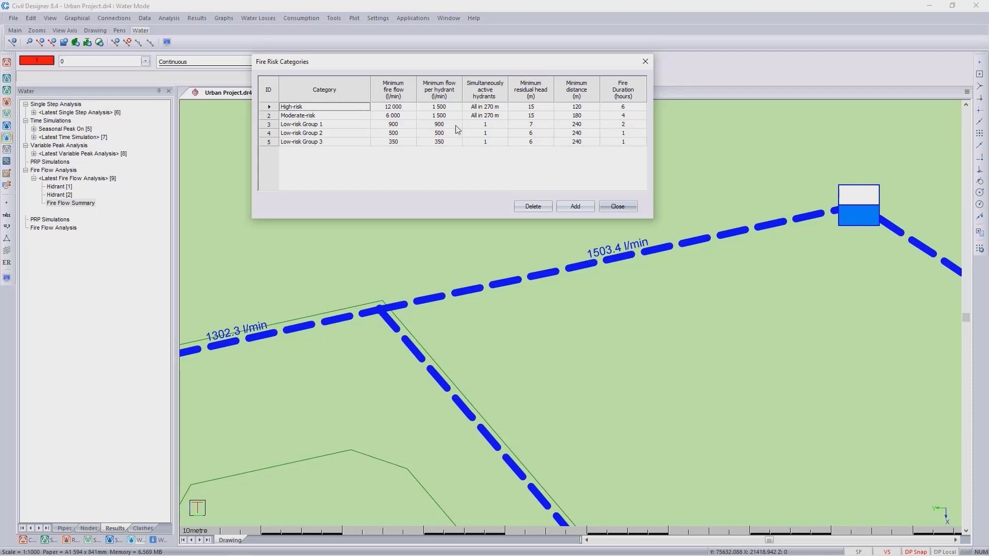
{"action": "left_click", "coordinate": [619, 206]}
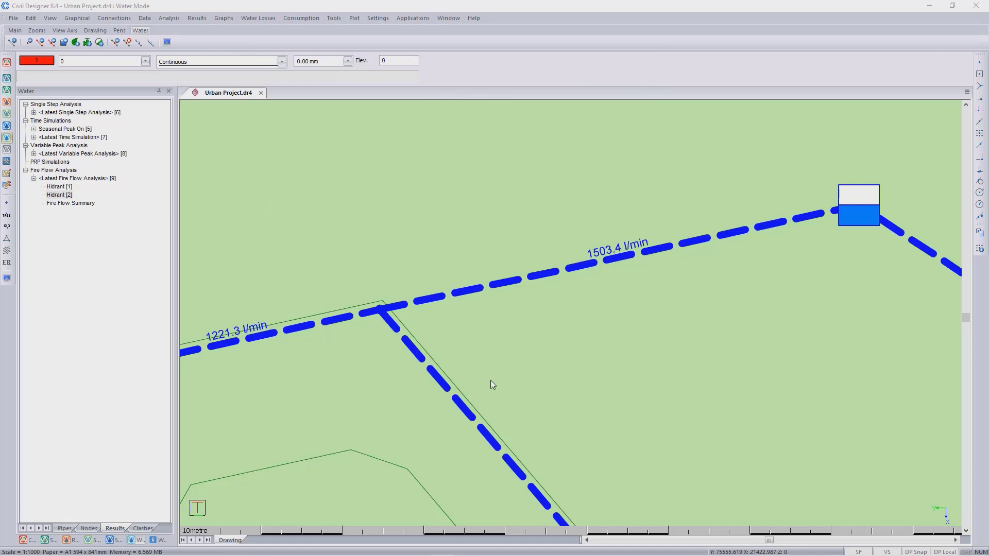
Examine the latest time simulation's flow graph for the pipe running west from the reservoir, locating its peak flow time
{"action": "left_click", "coordinate": [555, 276]}
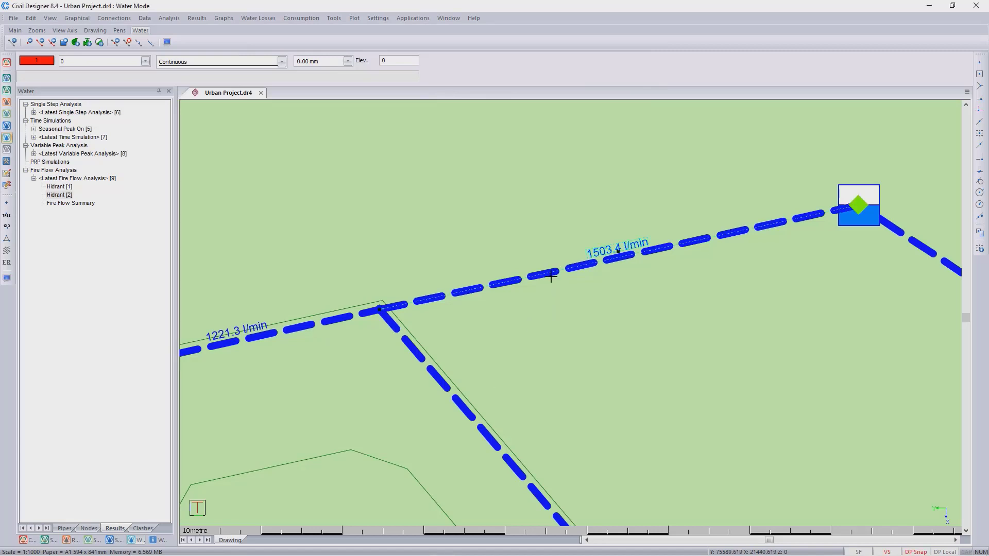
{"action": "right_click", "coordinate": [551, 277]}
{"action": "mouse_move", "coordinate": [609, 485]}
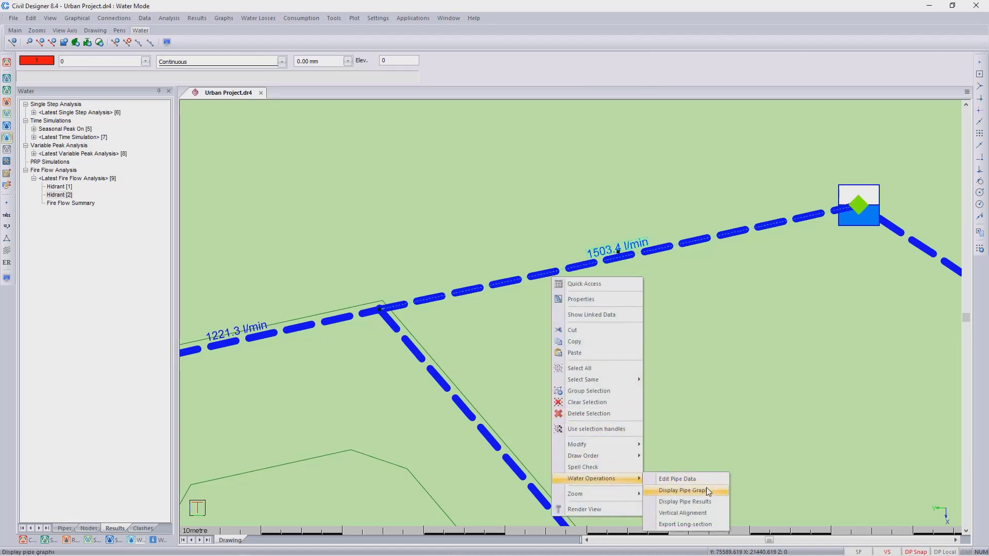
{"action": "left_click", "coordinate": [706, 490]}
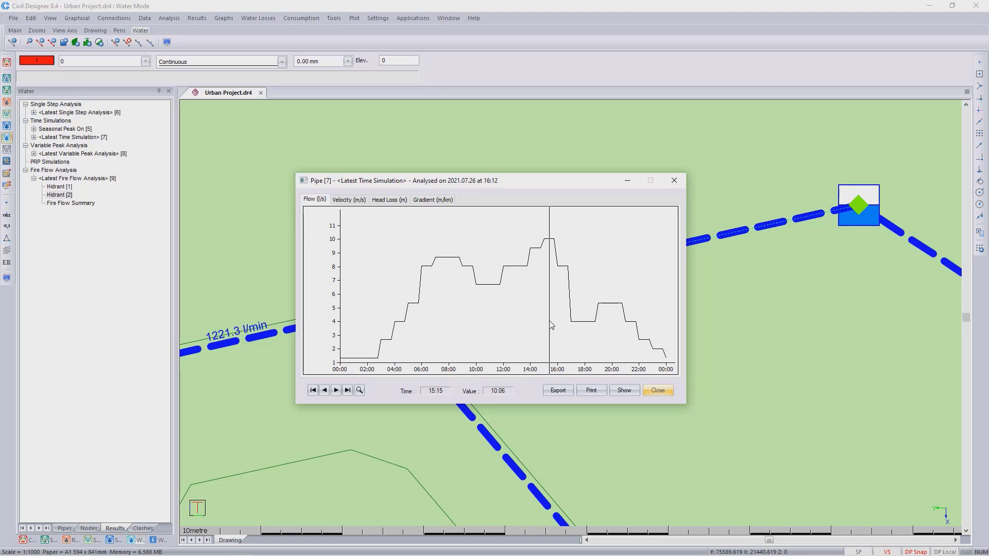
{"action": "left_click", "coordinate": [658, 391]}
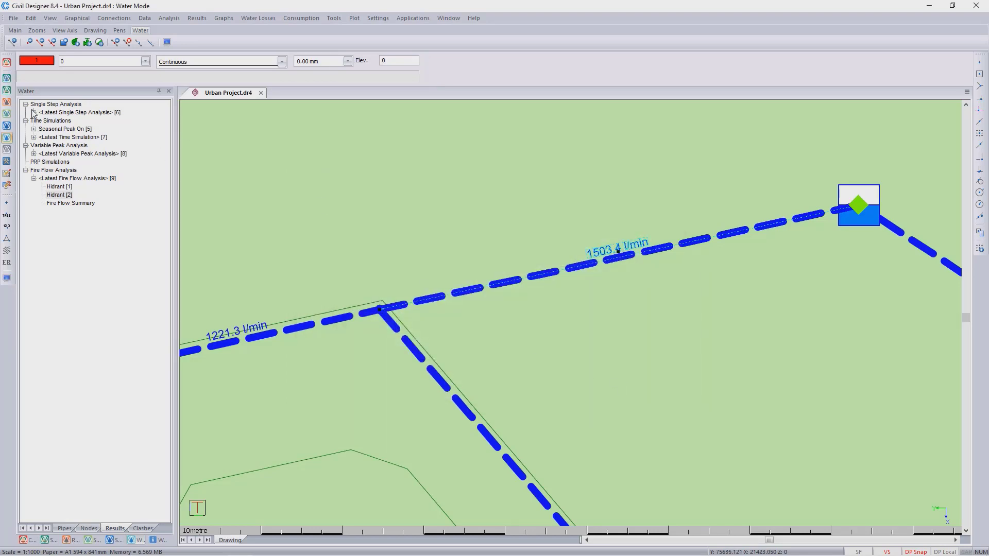
Display the latest time simulation's pipe flows at 15:15 to check the flow in the pipe beside the reservoir
{"action": "left_click", "coordinate": [34, 138]}
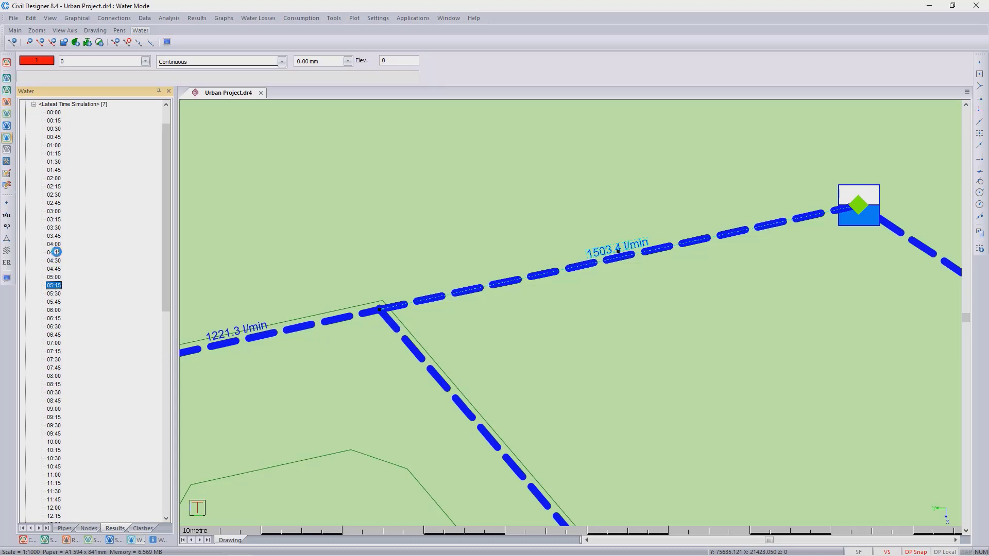
{"action": "left_click", "coordinate": [54, 252]}
{"action": "scroll", "coordinate": [53, 448], "scroll_direction": "down", "scroll_amount": 10}
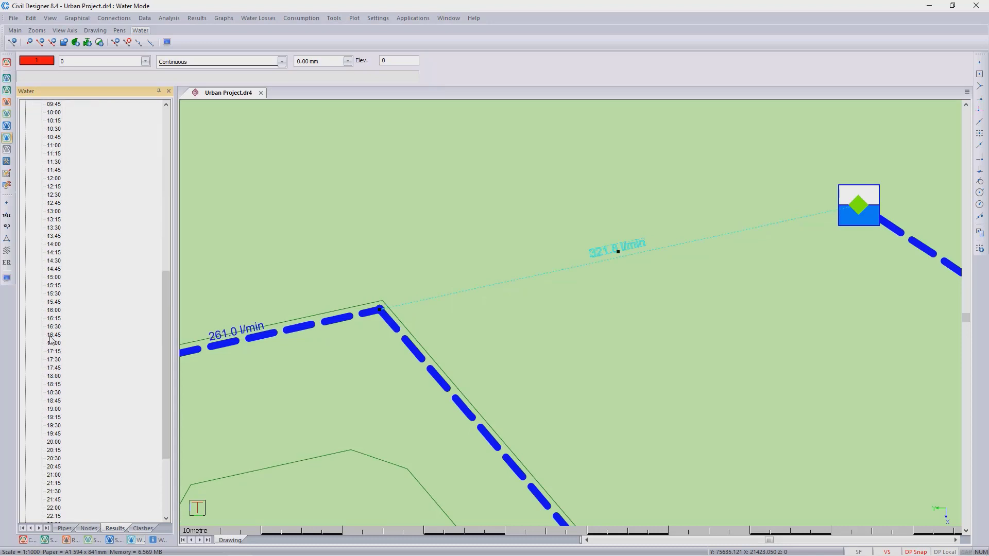
{"action": "left_click", "coordinate": [55, 286]}
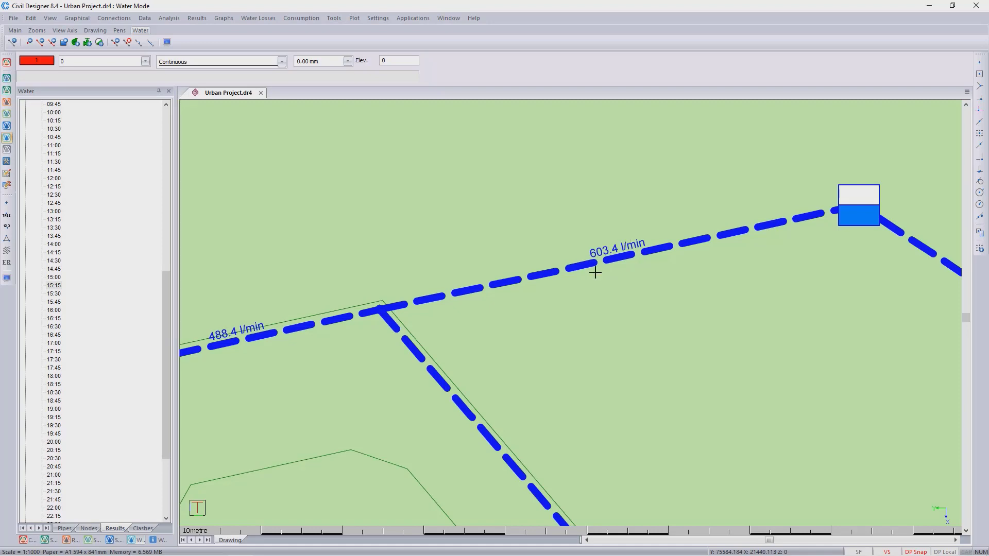
Open the properties for the object at the four-way junction hydrant west of the reservoir and clear the selection
{"action": "scroll", "coordinate": [569, 311], "scroll_direction": "down", "scroll_amount": 4}
{"action": "scroll", "coordinate": [570, 311], "scroll_direction": "up", "scroll_amount": 2}
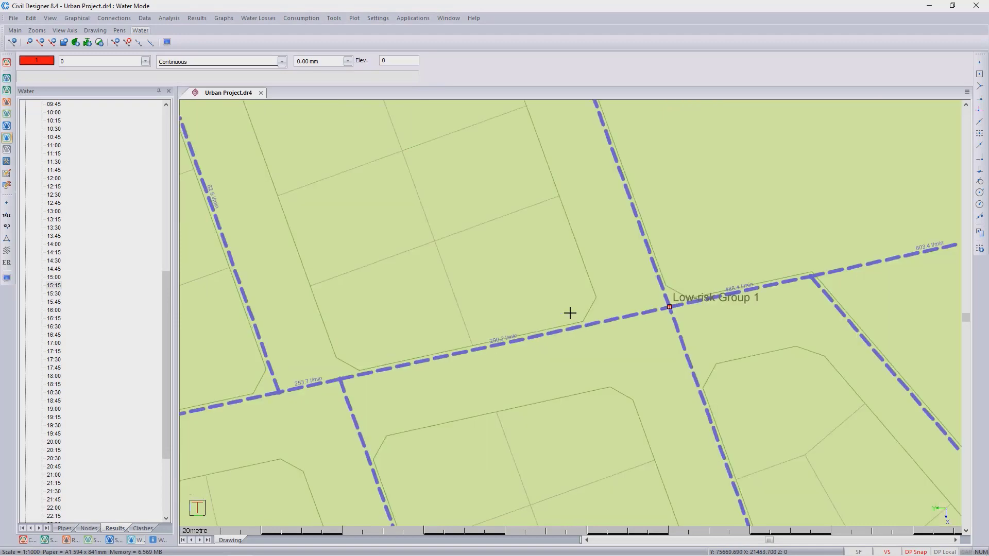
{"action": "scroll", "coordinate": [570, 312], "scroll_direction": "up", "scroll_amount": 2}
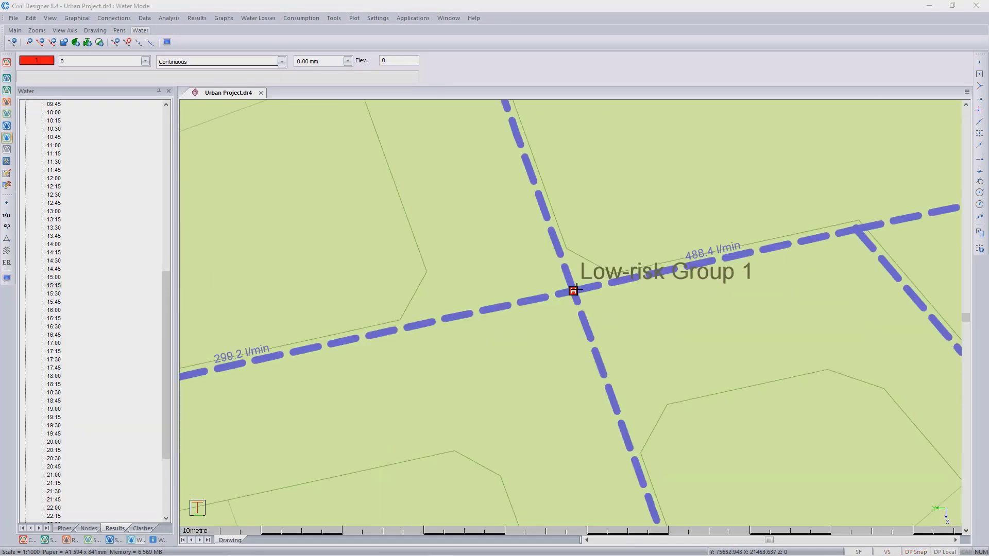
{"action": "left_click", "coordinate": [574, 290]}
{"action": "right_click", "coordinate": [598, 214]}
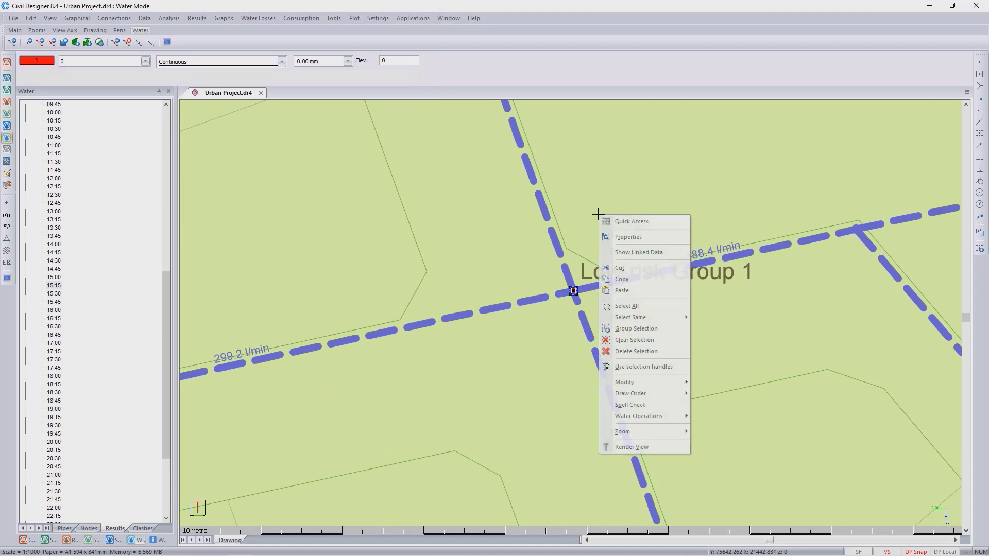
{"action": "left_click", "coordinate": [629, 278]}
{"action": "left_click", "coordinate": [578, 289]}
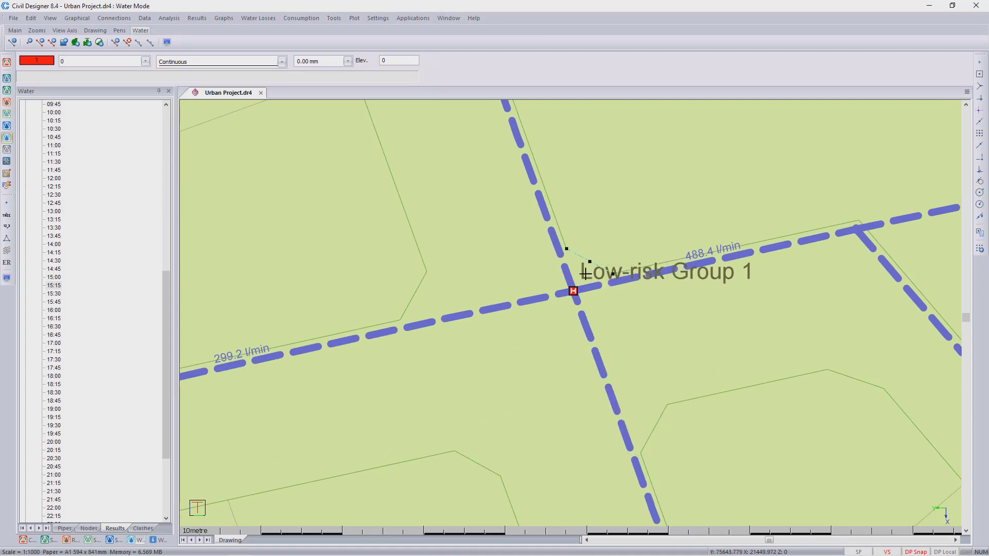
{"action": "left_click", "coordinate": [573, 291]}
{"action": "right_click", "coordinate": [759, 176]}
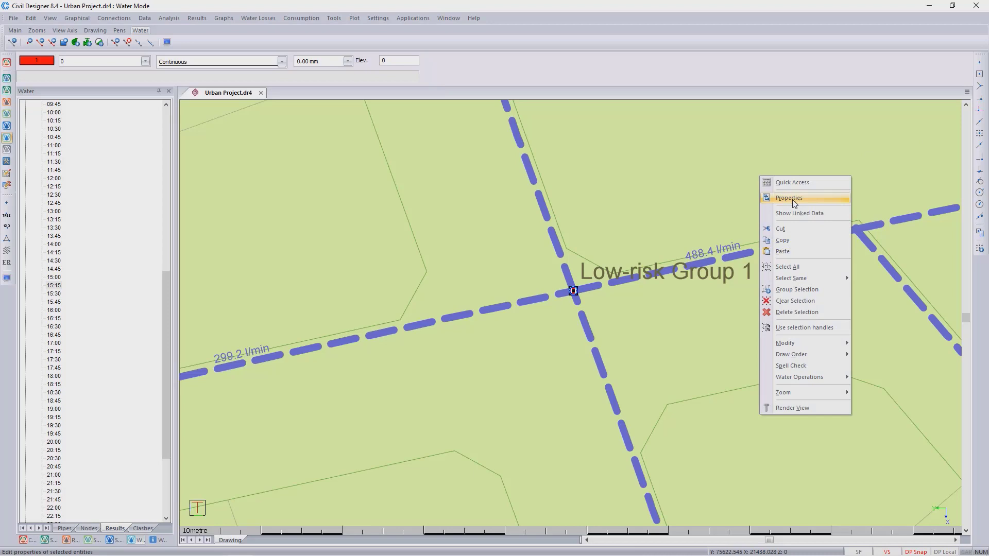
{"action": "left_click", "coordinate": [794, 198]}
{"action": "key", "text": "Escape"}
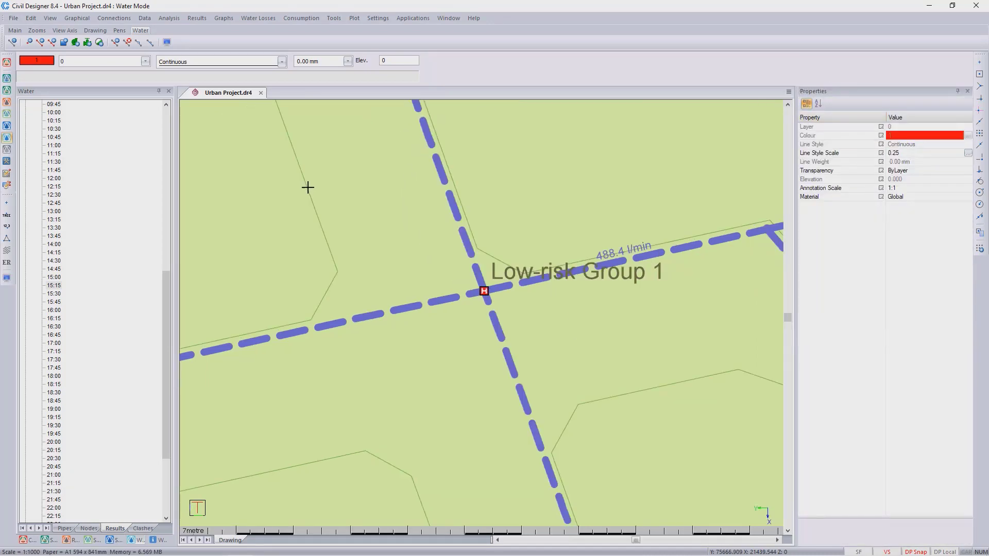
Make the CIVD_WATER_NODE layer unselectable in the layer settings
{"action": "left_click", "coordinate": [100, 61]}
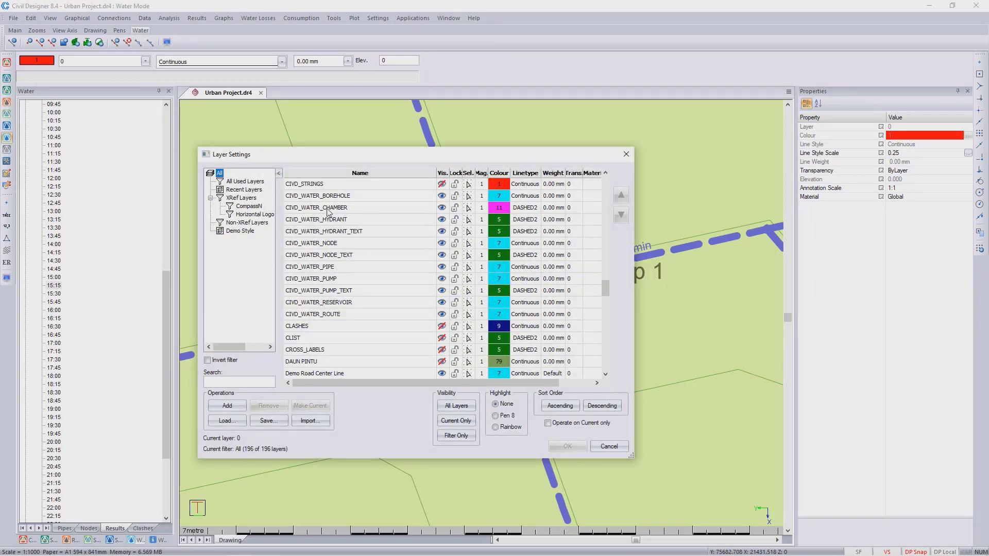
{"action": "left_click", "coordinate": [469, 244]}
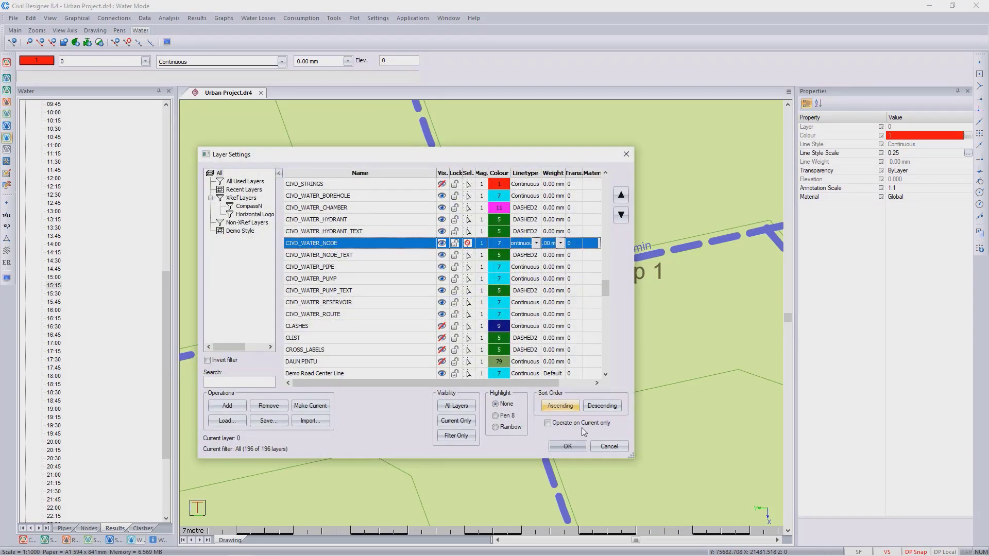
{"action": "left_click", "coordinate": [568, 446]}
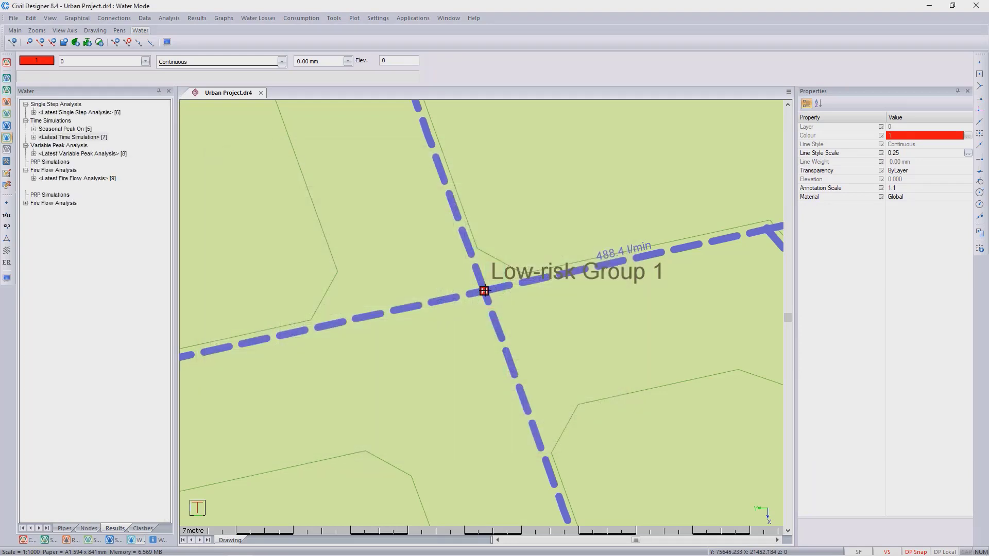
Set the fire-risk category of the hydrant on node 6 to High-risk and clear the selection
{"action": "left_click", "coordinate": [485, 291]}
{"action": "left_click", "coordinate": [484, 289]}
{"action": "left_click", "coordinate": [485, 290]}
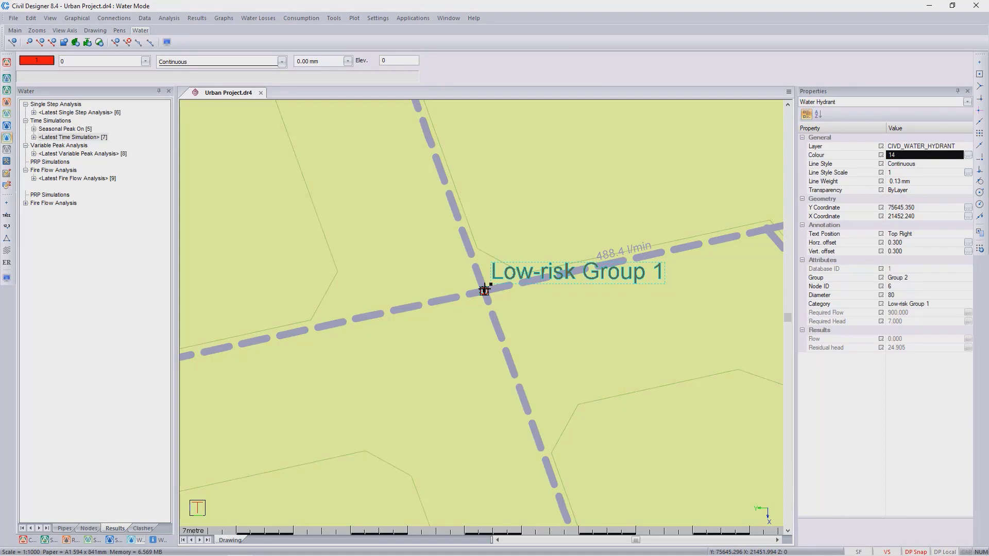
{"action": "left_click", "coordinate": [948, 304]}
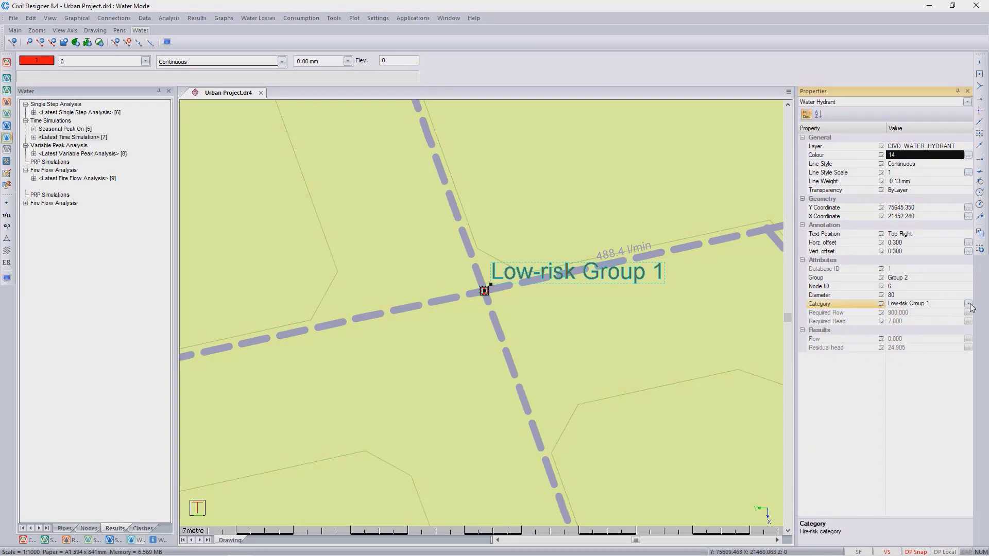
{"action": "left_click", "coordinate": [968, 305]}
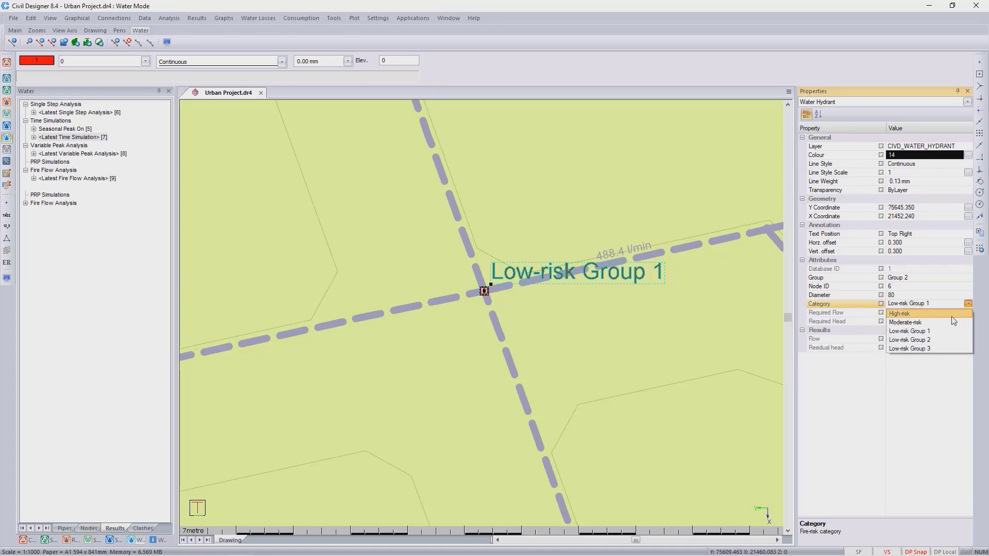
{"action": "left_click", "coordinate": [937, 315]}
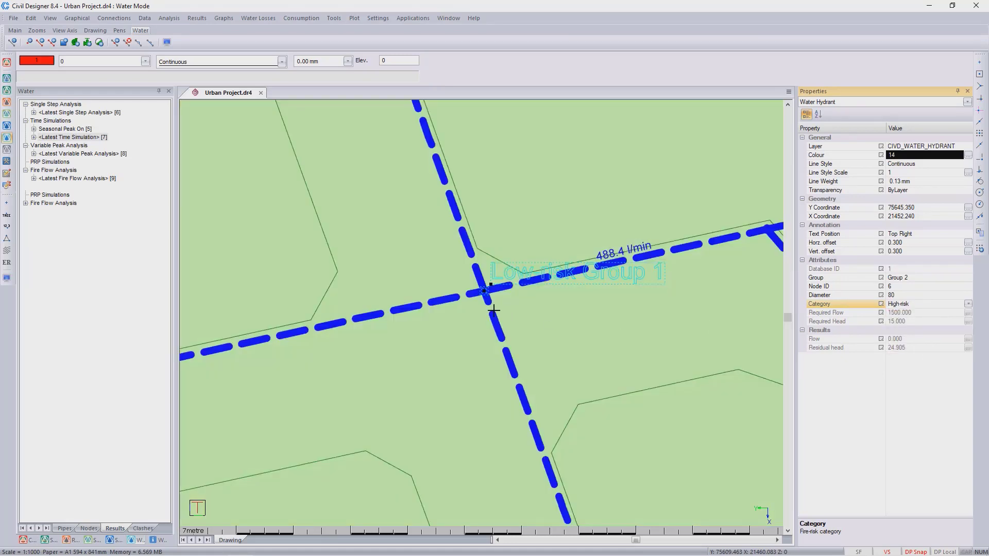
{"action": "key", "text": "Escape"}
Set the fire-risk category of the hydrant on node 18, at the network's western edge, to High-risk and deselect it
{"action": "scroll", "coordinate": [413, 325], "scroll_direction": "down", "scroll_amount": 1}
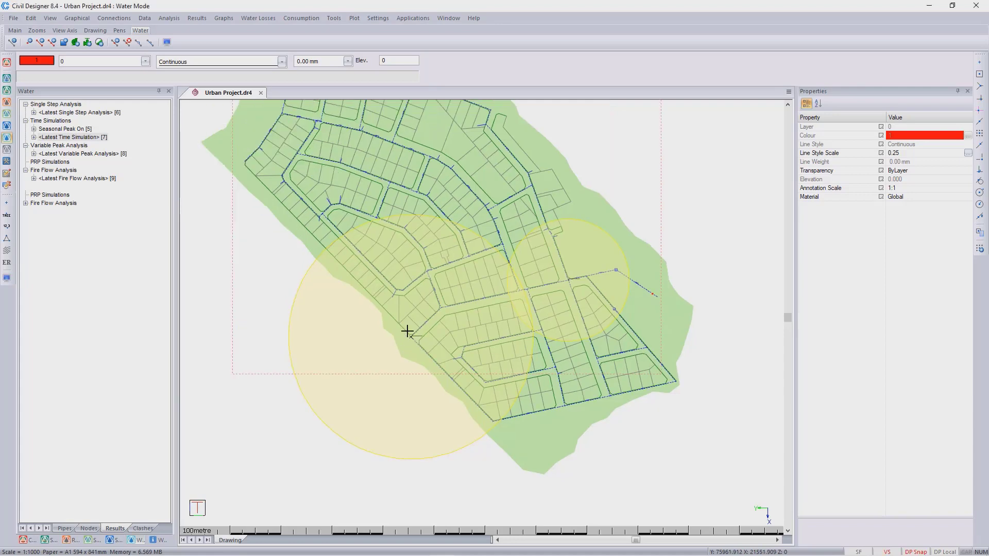
{"action": "scroll", "coordinate": [417, 335], "scroll_direction": "up", "scroll_amount": 3}
{"action": "scroll", "coordinate": [501, 333], "scroll_direction": "up", "scroll_amount": 6}
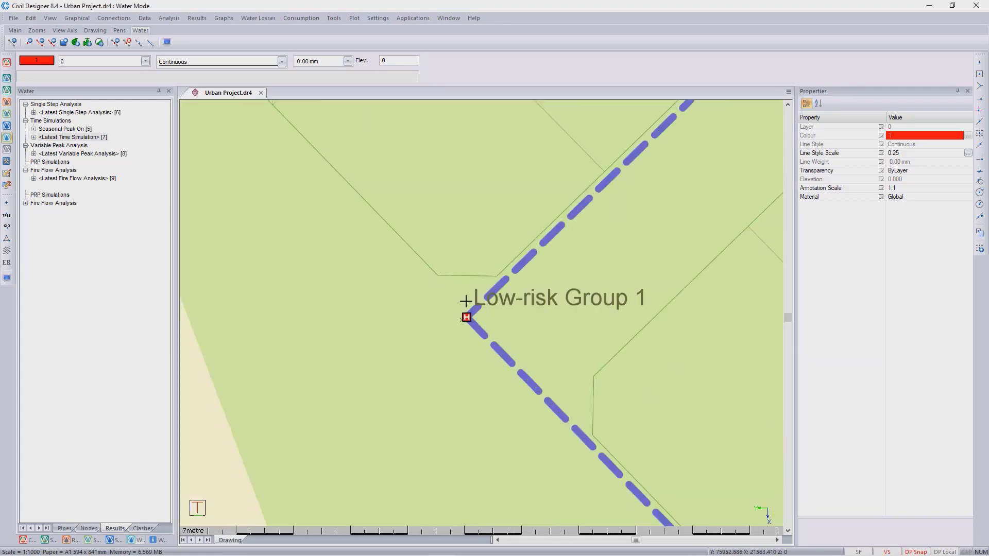
{"action": "scroll", "coordinate": [452, 328], "scroll_direction": "up", "scroll_amount": 2}
{"action": "left_click", "coordinate": [509, 290]}
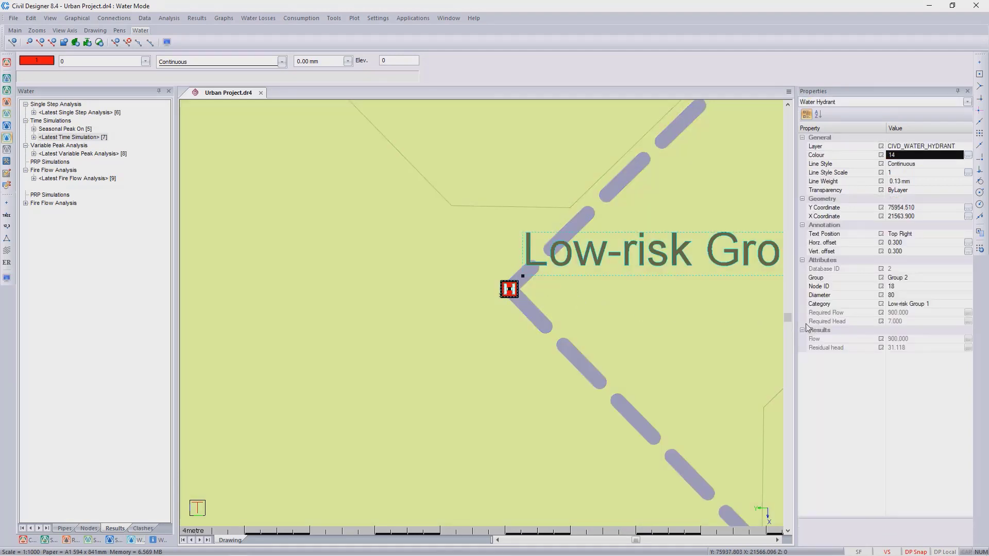
{"action": "left_click", "coordinate": [968, 304]}
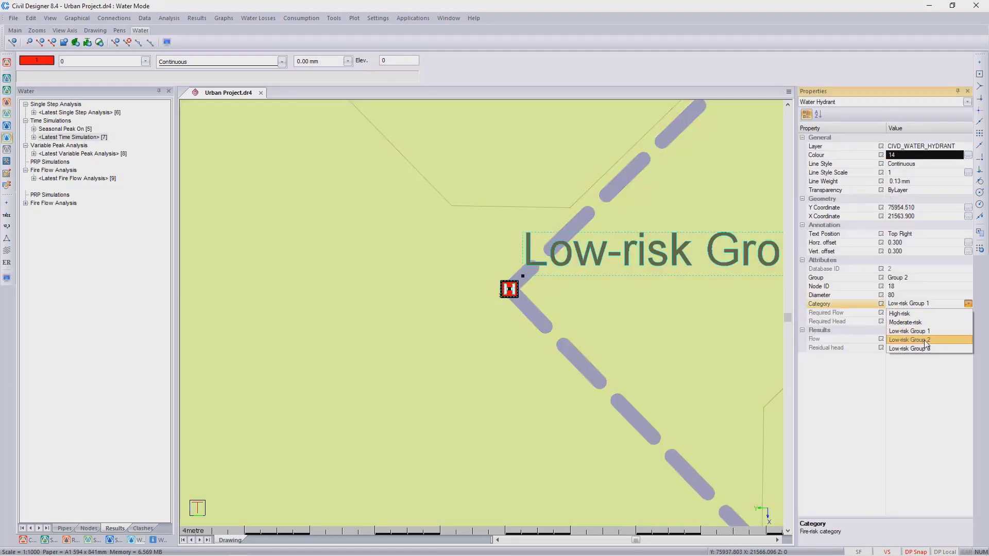
{"action": "left_click", "coordinate": [909, 314]}
{"action": "scroll", "coordinate": [502, 311], "scroll_direction": "down", "scroll_amount": 4}
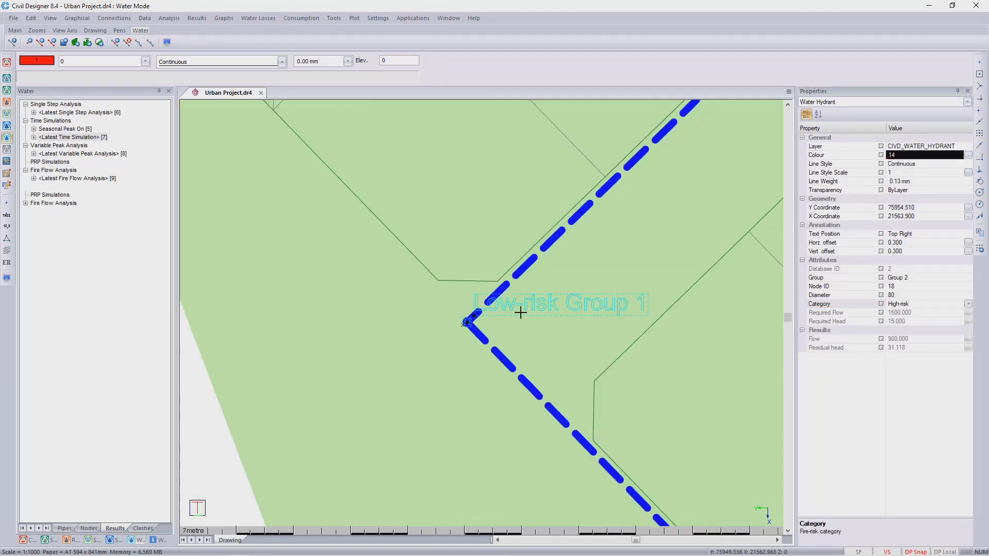
{"action": "scroll", "coordinate": [441, 307], "scroll_direction": "down", "scroll_amount": 3}
{"action": "key", "text": "Escape"}
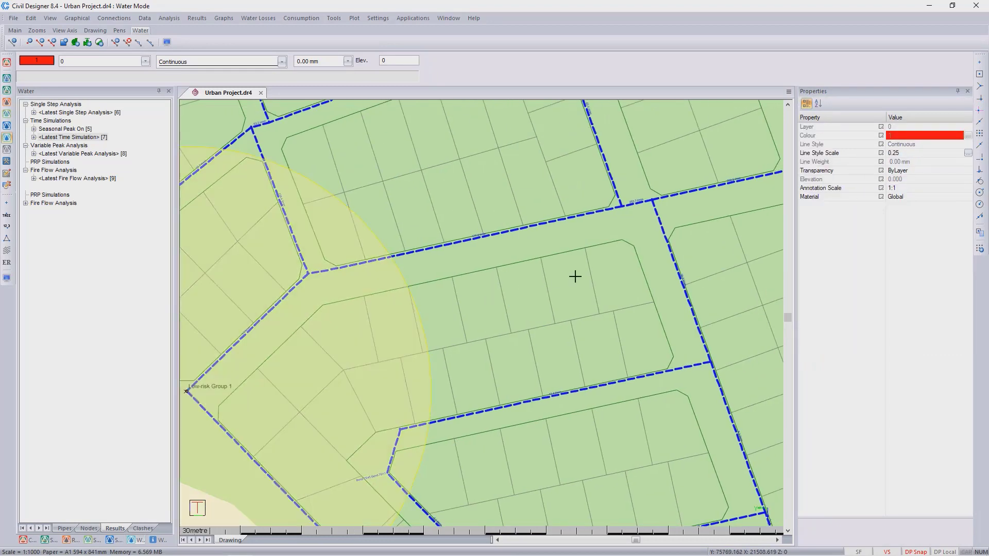
Rerun the fire flow analysis with the seasonal peak factor, pressure-linked discharge and water loss calculation left off
{"action": "scroll", "coordinate": [494, 309], "scroll_direction": "down", "scroll_amount": 2}
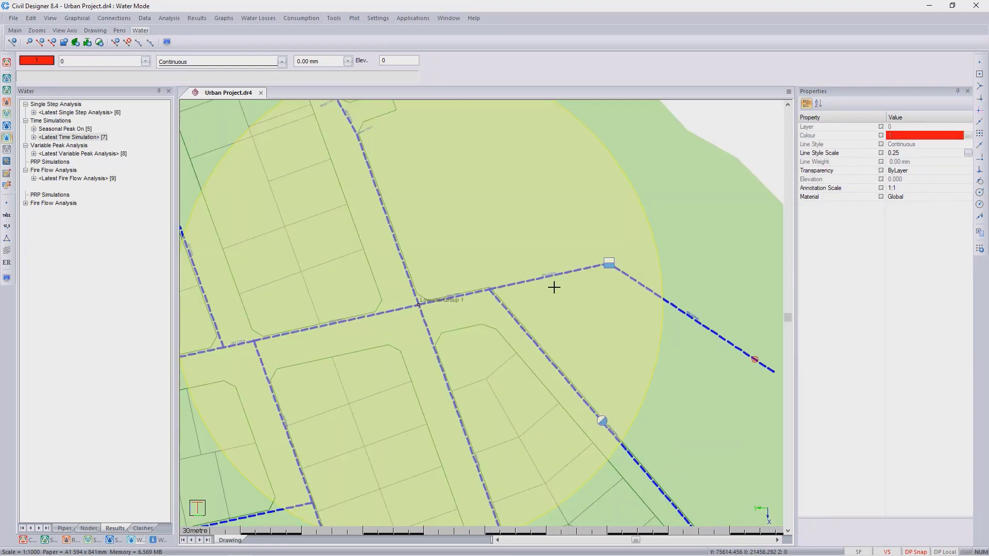
{"action": "scroll", "coordinate": [571, 285], "scroll_direction": "up", "scroll_amount": 3}
{"action": "scroll", "coordinate": [481, 307], "scroll_direction": "down", "scroll_amount": 1}
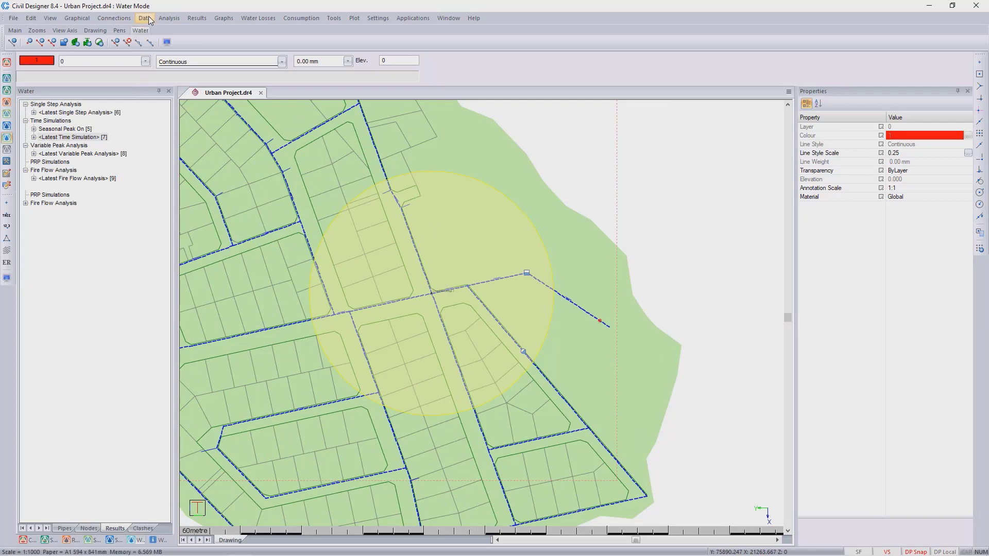
{"action": "left_click", "coordinate": [171, 21]}
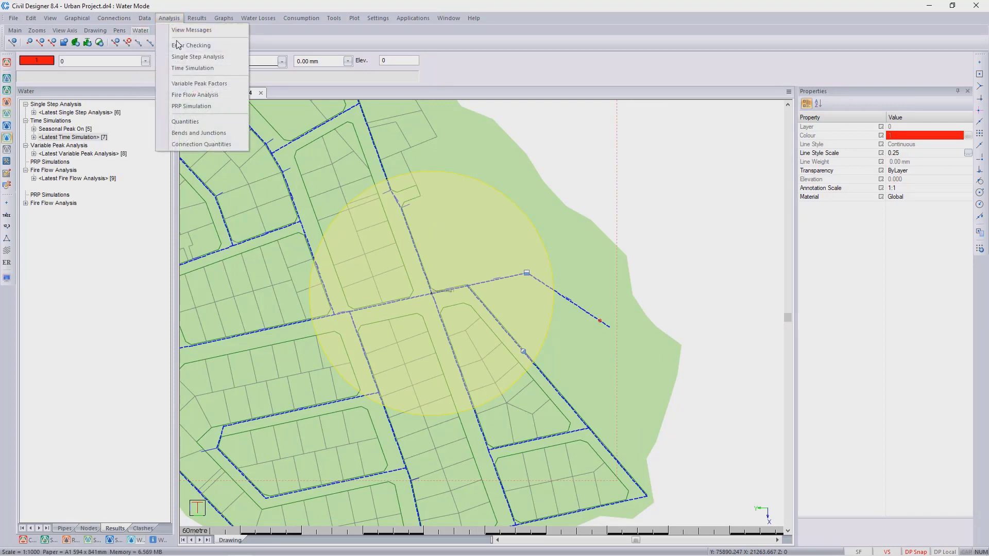
{"action": "left_click", "coordinate": [202, 96]}
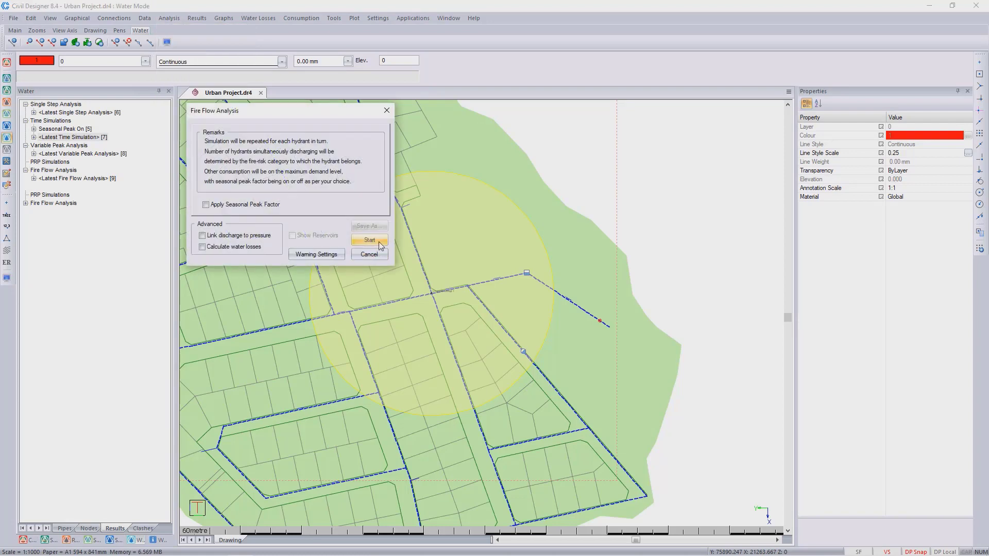
{"action": "left_click", "coordinate": [378, 242]}
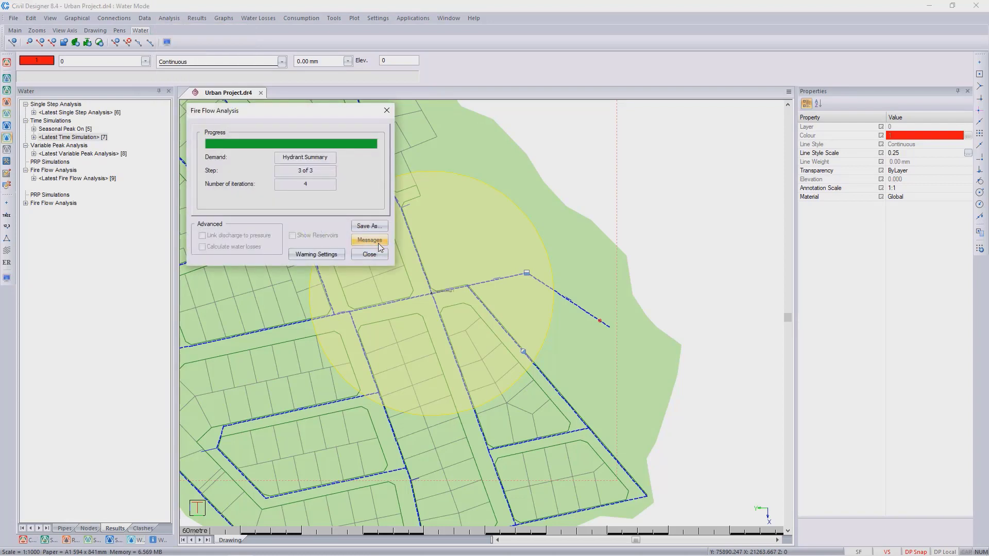
Read the fire flow analysis messages, close the analysis, and inspect the flow labels on the pipes leading from the reservoir
{"action": "left_click", "coordinate": [379, 244]}
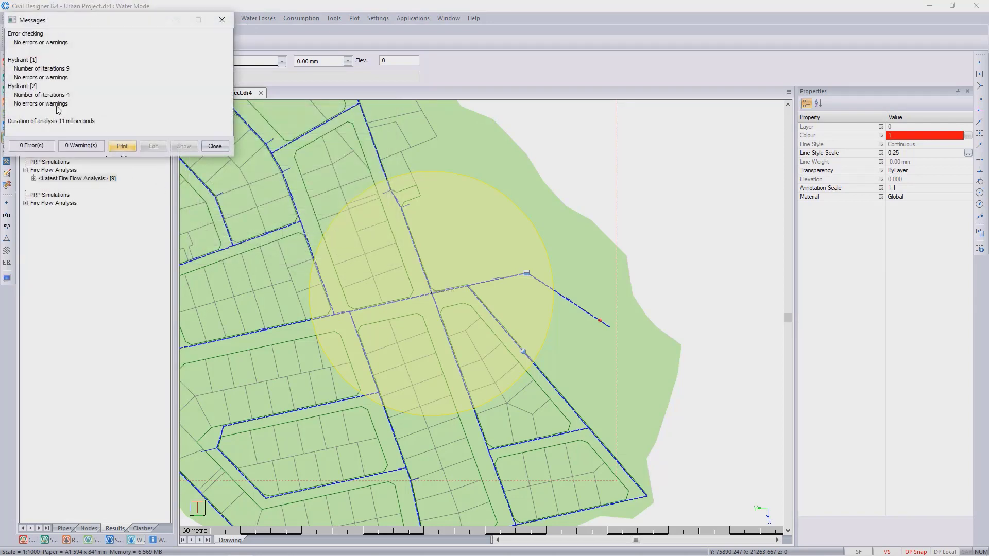
{"action": "left_click", "coordinate": [212, 146]}
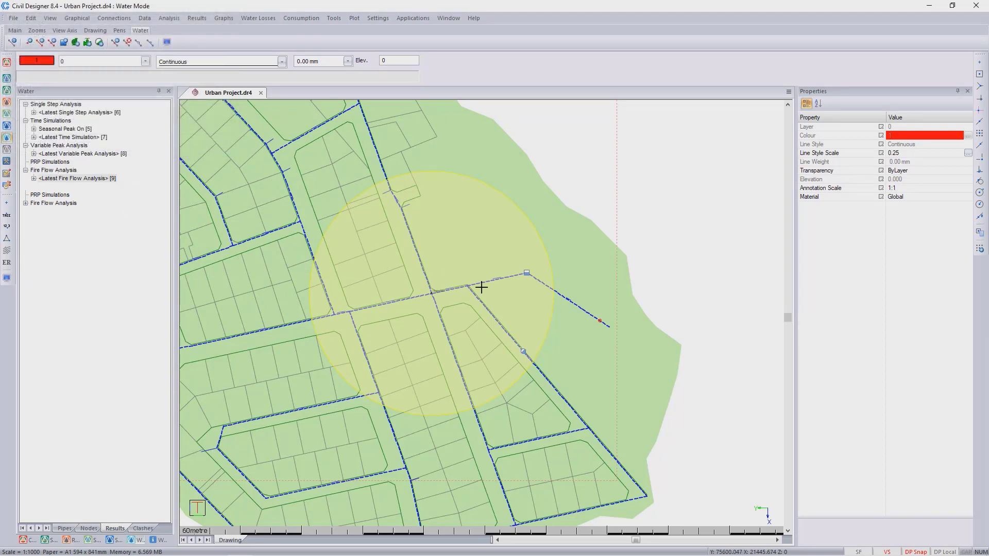
{"action": "scroll", "coordinate": [481, 287], "scroll_direction": "up", "scroll_amount": 3}
{"action": "middle_click_drag", "start_coordinate": [420, 327], "coordinate": [535, 310]}
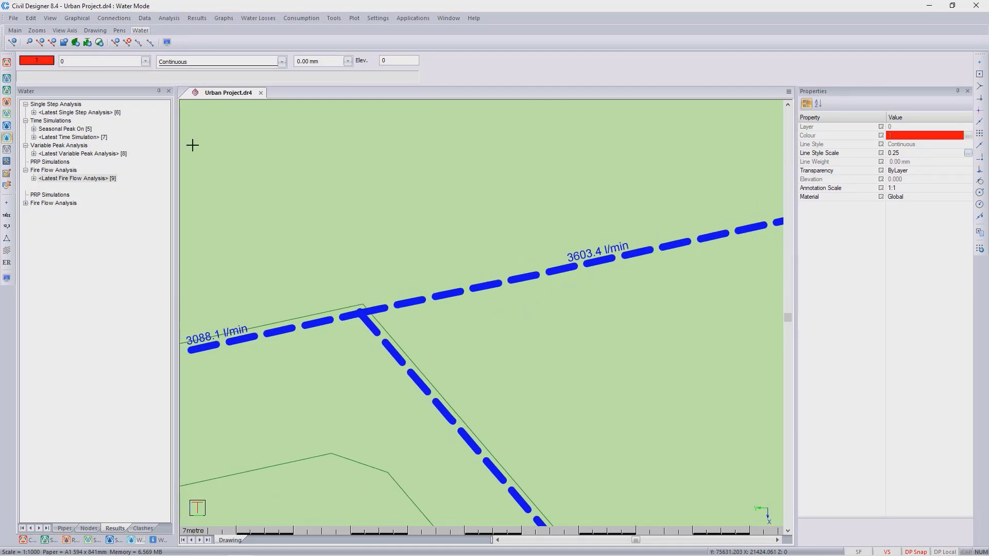
Check the High-risk minimum flow requirements in the fire risk categories catalogue
{"action": "left_click", "coordinate": [334, 19]}
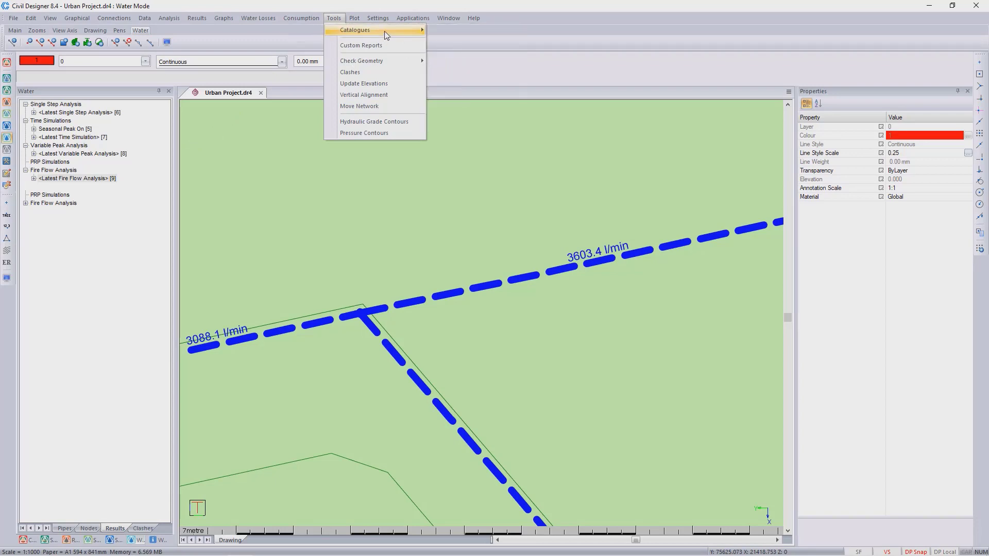
{"action": "mouse_move", "coordinate": [385, 30]}
{"action": "left_click", "coordinate": [483, 76]}
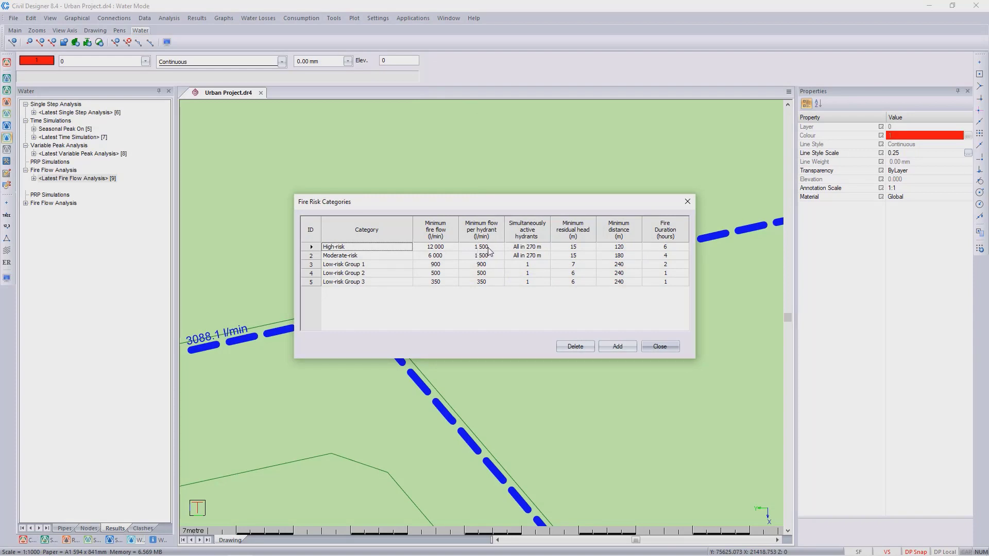
{"action": "left_click", "coordinate": [660, 346]}
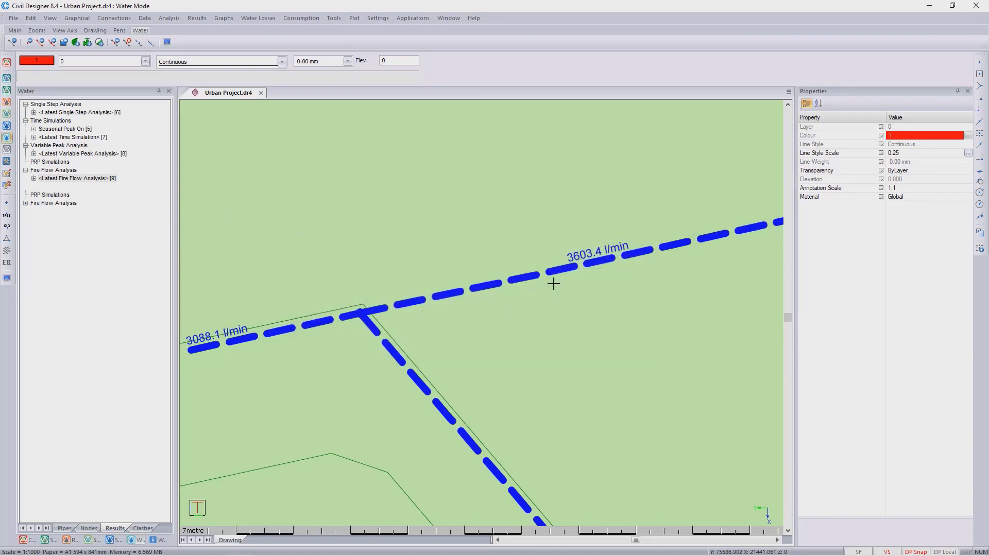
Examine the extents of both hydrant circles and the flow label on the pipe between the reservoir and the first junction
{"action": "scroll", "coordinate": [479, 312], "scroll_direction": "down", "scroll_amount": 5}
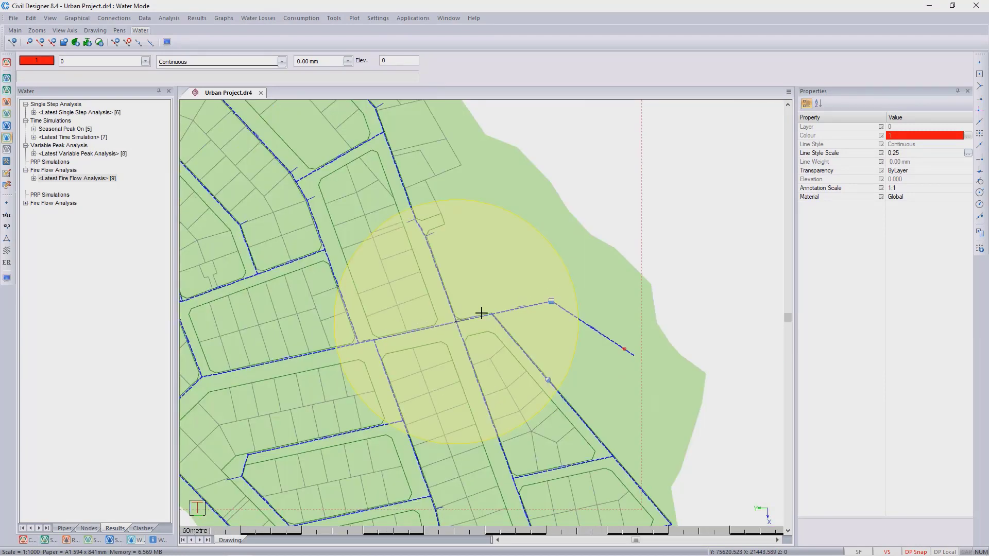
{"action": "scroll", "coordinate": [481, 313], "scroll_direction": "down", "scroll_amount": 2}
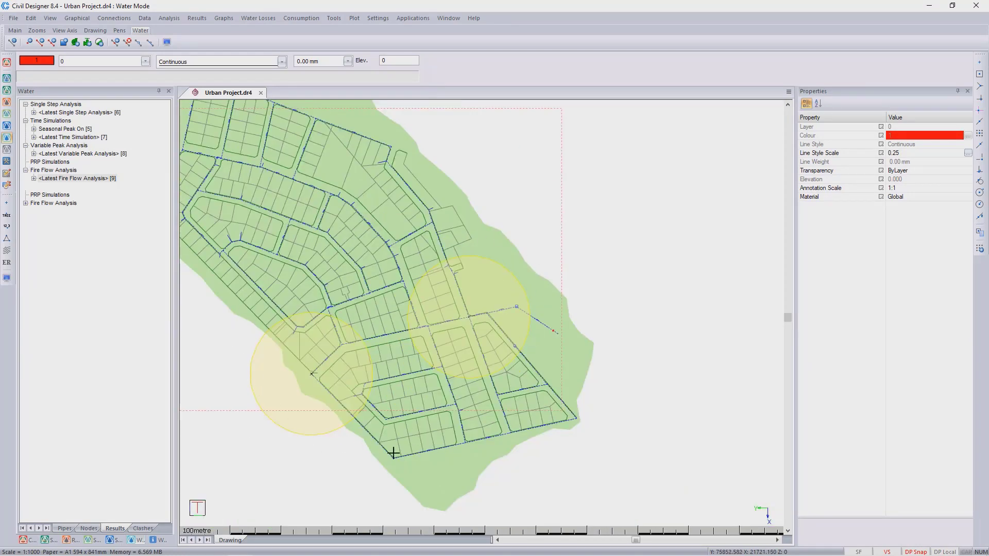
{"action": "scroll", "coordinate": [509, 322], "scroll_direction": "up", "scroll_amount": 3}
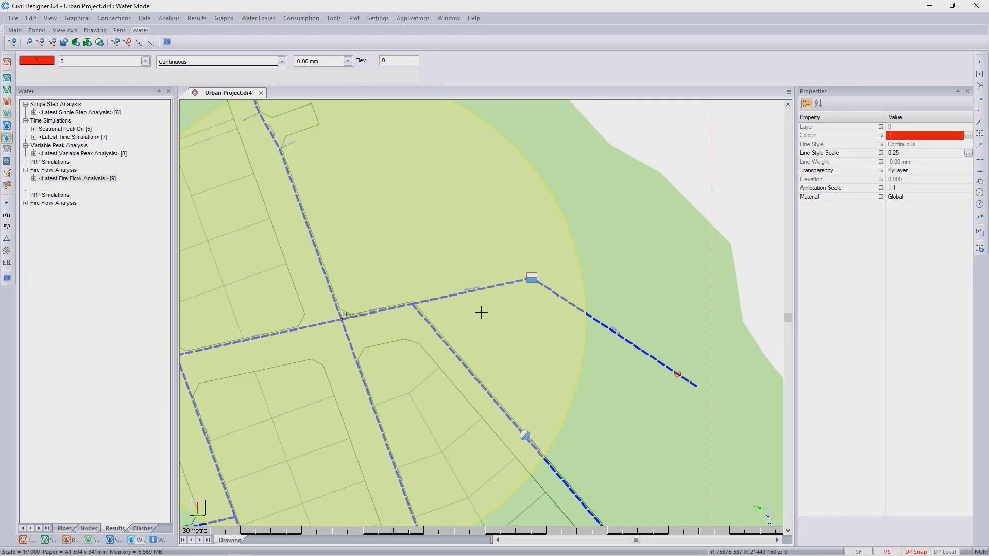
{"action": "scroll", "coordinate": [481, 312], "scroll_direction": "up", "scroll_amount": 4}
{"action": "scroll", "coordinate": [481, 313], "scroll_direction": "up", "scroll_amount": 2}
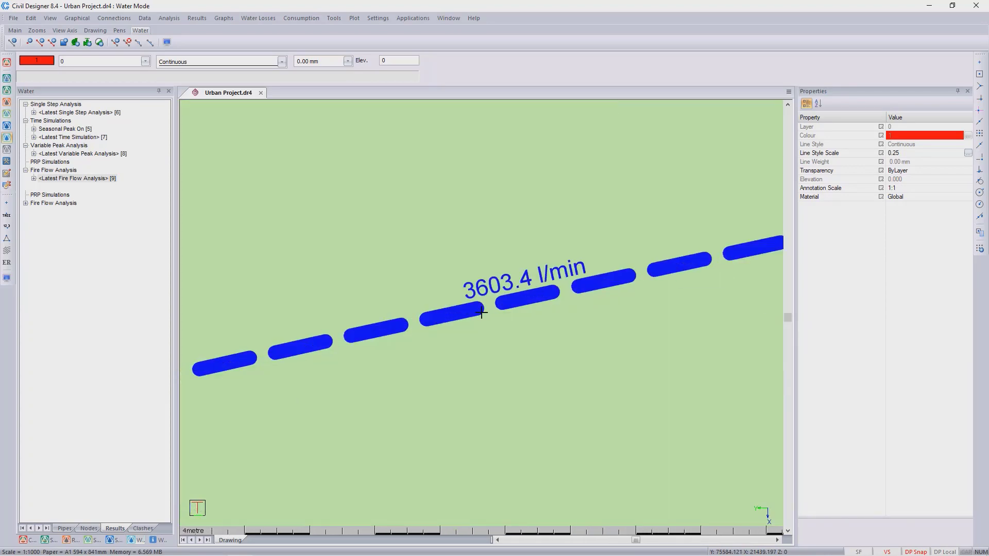
{"action": "scroll", "coordinate": [481, 312], "scroll_direction": "down", "scroll_amount": 2}
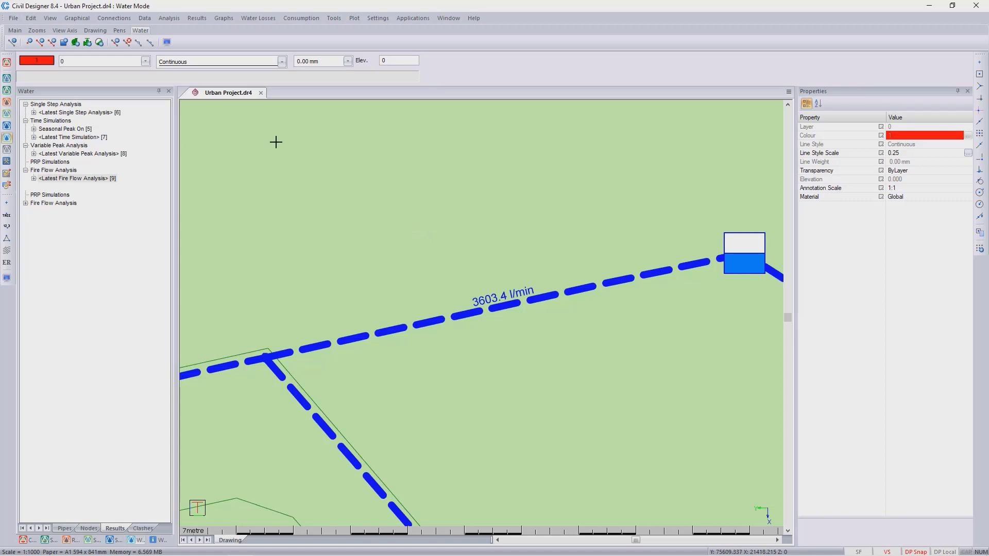
Review the flow and residual head of both hydrants in the hydrant results summary
{"action": "left_click", "coordinate": [202, 15]}
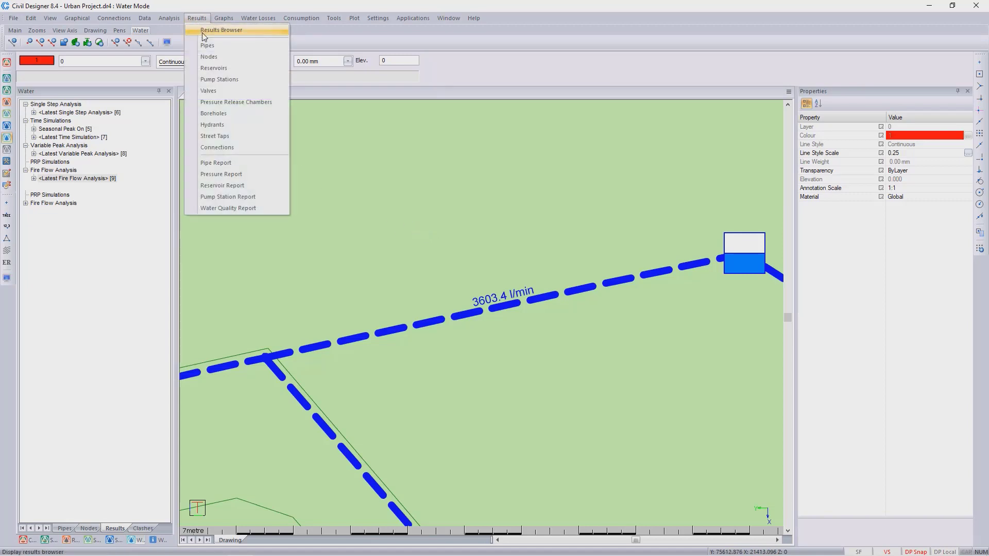
{"action": "left_click", "coordinate": [231, 125]}
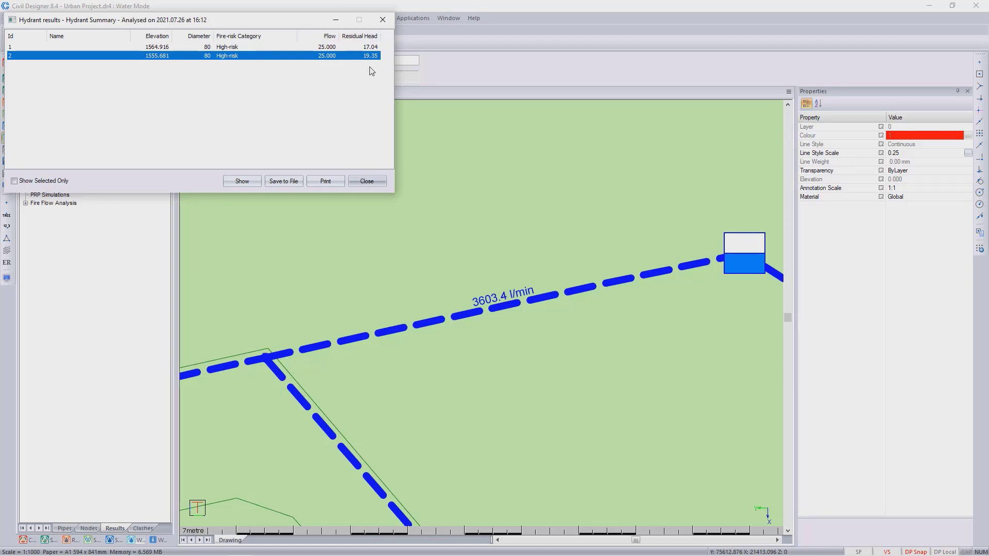
{"action": "left_click", "coordinate": [367, 181]}
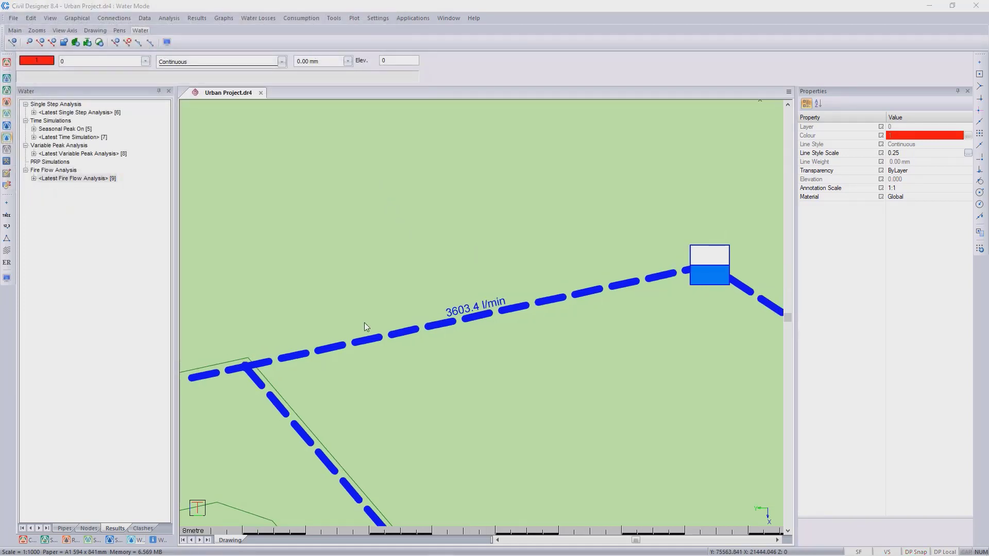
Delete the High-risk hydrant at the pipe crossing just west of the reservoir
{"action": "scroll", "coordinate": [364, 323], "scroll_direction": "down", "scroll_amount": 5}
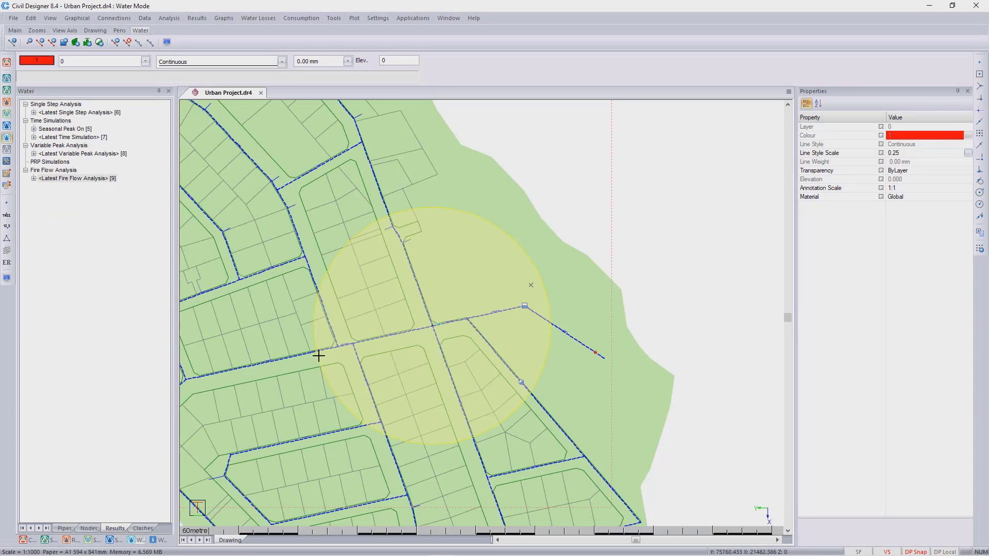
{"action": "middle_click_drag", "start_coordinate": [320, 353], "coordinate": [529, 247]}
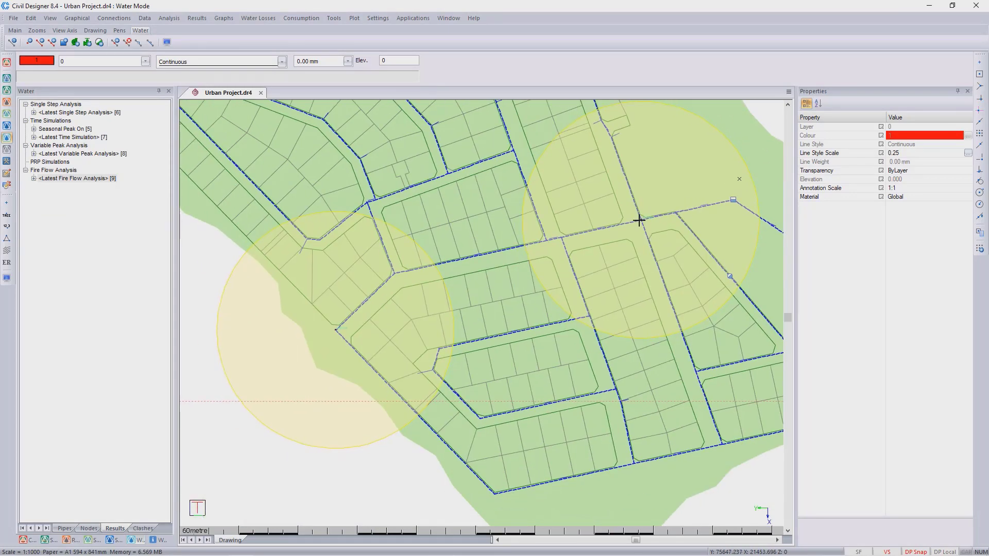
{"action": "left_click", "coordinate": [643, 217]}
{"action": "scroll", "coordinate": [641, 220], "scroll_direction": "up", "scroll_amount": 5}
{"action": "scroll", "coordinate": [639, 225], "scroll_direction": "up", "scroll_amount": 2}
{"action": "key", "text": "Escape"}
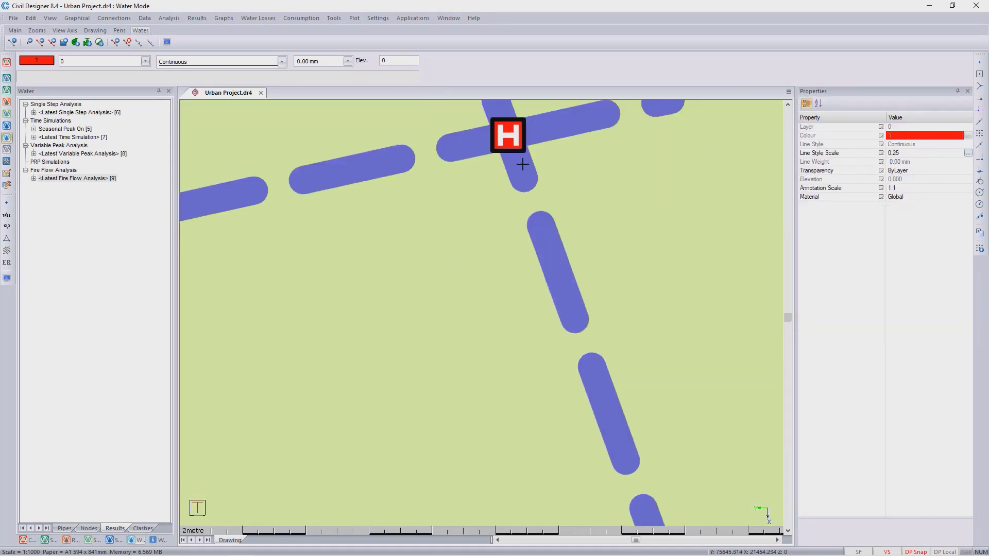
{"action": "left_click", "coordinate": [511, 136]}
{"action": "key", "text": "Escape"}
{"action": "scroll", "coordinate": [514, 177], "scroll_direction": "down", "scroll_amount": 7}
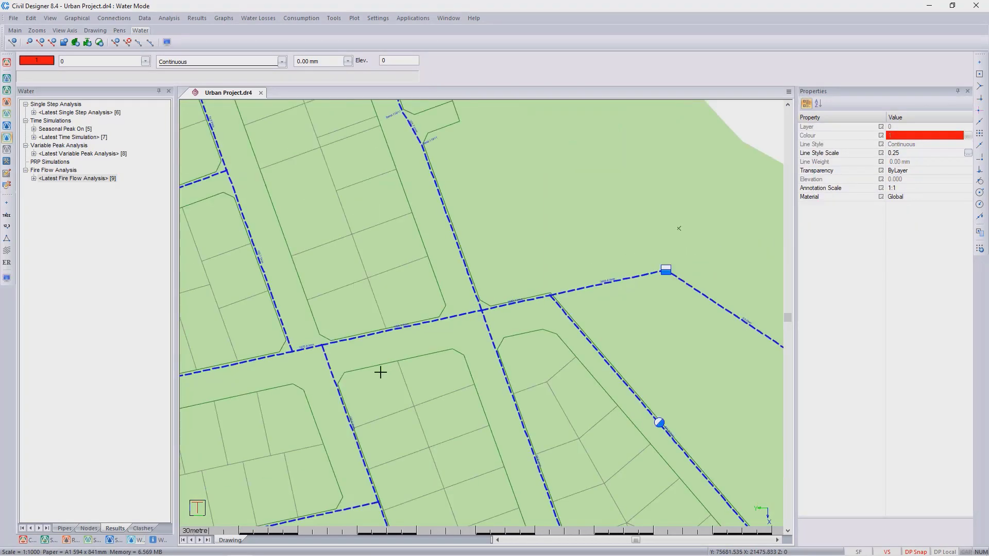
Delete the High-risk hydrant at the pipe bend on the network's western edge
{"action": "scroll", "coordinate": [380, 371], "scroll_direction": "up", "scroll_amount": 2}
{"action": "middle_click_drag", "start_coordinate": [380, 371], "coordinate": [878, 208]}
{"action": "middle_click_drag", "start_coordinate": [368, 267], "coordinate": [912, 222]}
{"action": "middle_click_drag", "start_coordinate": [309, 445], "coordinate": [439, 294]}
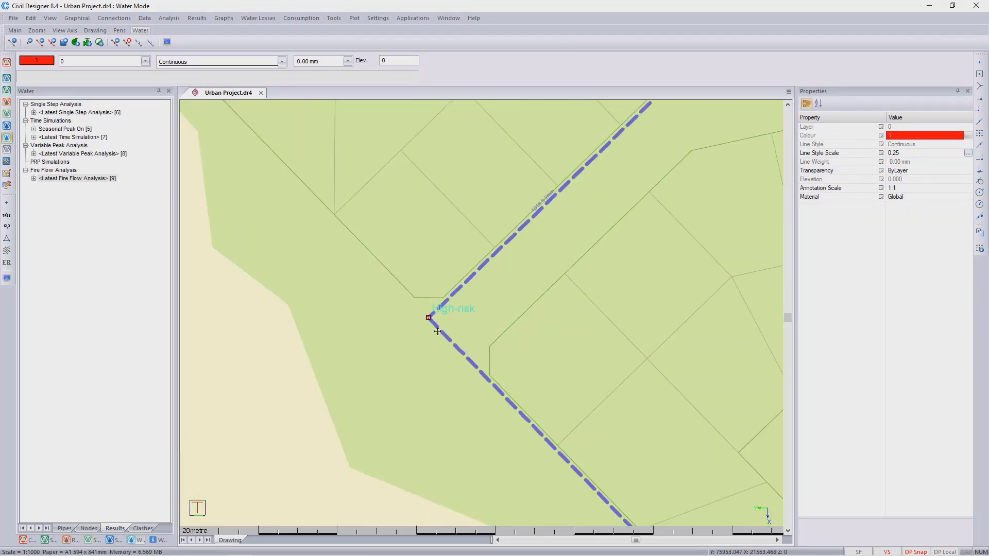
{"action": "left_click", "coordinate": [429, 319]}
{"action": "key", "text": "Escape"}
{"action": "scroll", "coordinate": [512, 299], "scroll_direction": "down", "scroll_amount": 4}
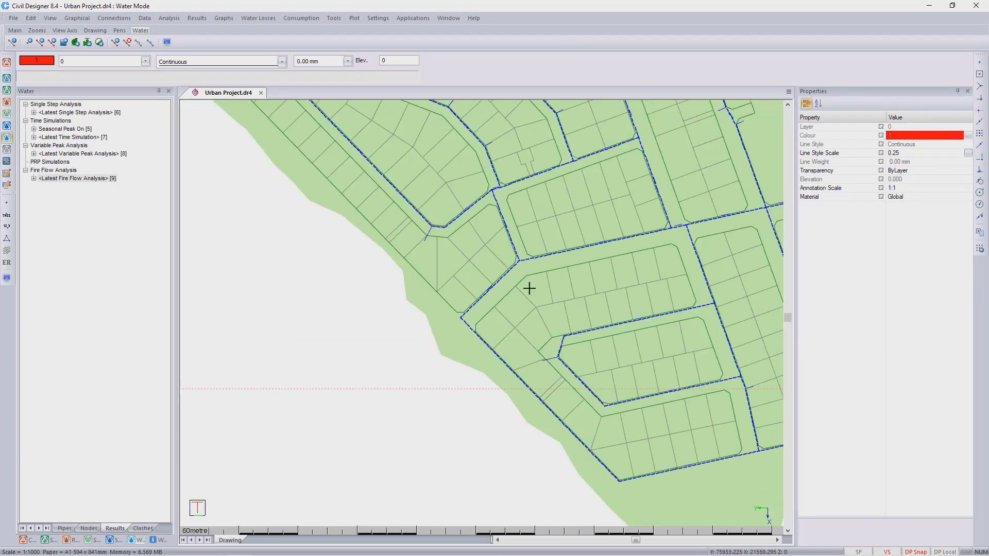
Close the Properties panel and set the Water panel to auto-hide, enlarging the drawing area
{"action": "mouse_move", "coordinate": [486, 360]}
{"action": "middle_mouse_down"}
{"action": "mouse_move", "coordinate": [508, 328]}
{"action": "mouse_move", "coordinate": [514, 346]}
{"action": "middle_mouse_up"}
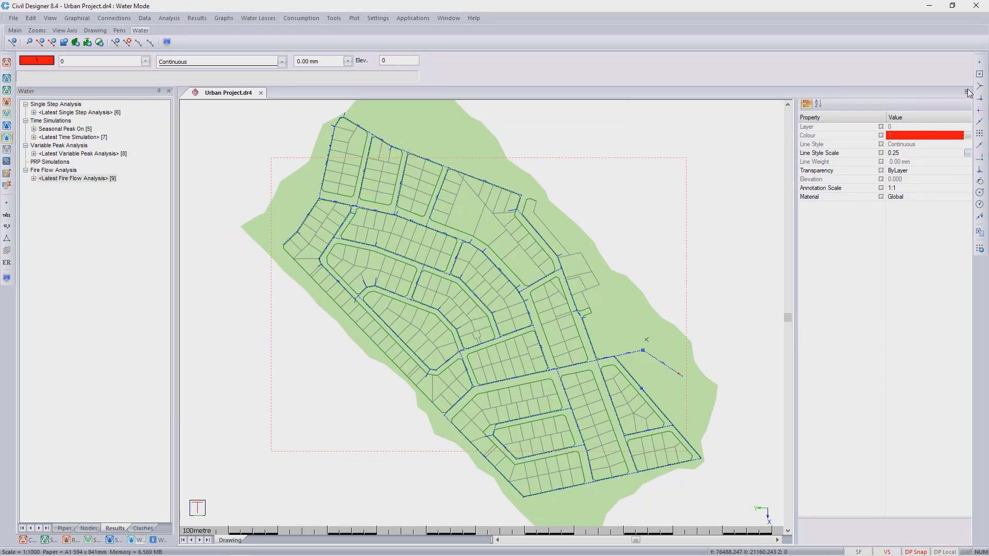
{"action": "left_click", "coordinate": [968, 93]}
{"action": "left_click", "coordinate": [158, 92]}
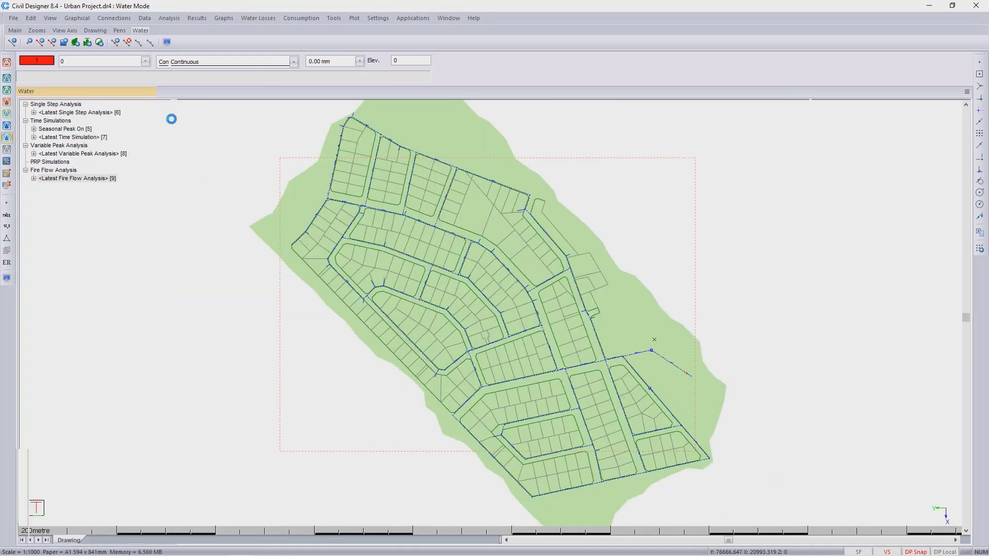
Make the CIVD_WATER_NODE layer selectable in the layer settings and apply the change
{"action": "left_click", "coordinate": [116, 63]}
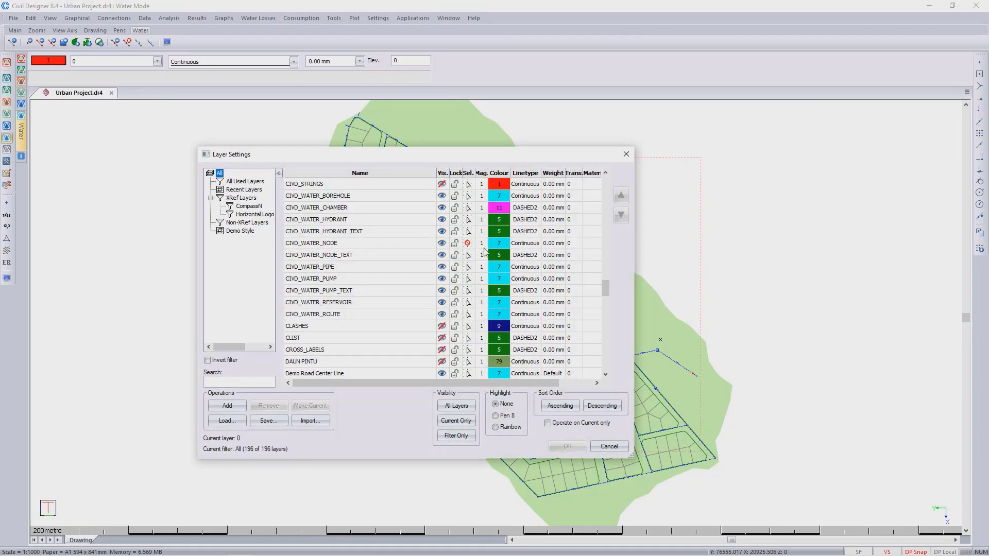
{"action": "left_click", "coordinate": [469, 244]}
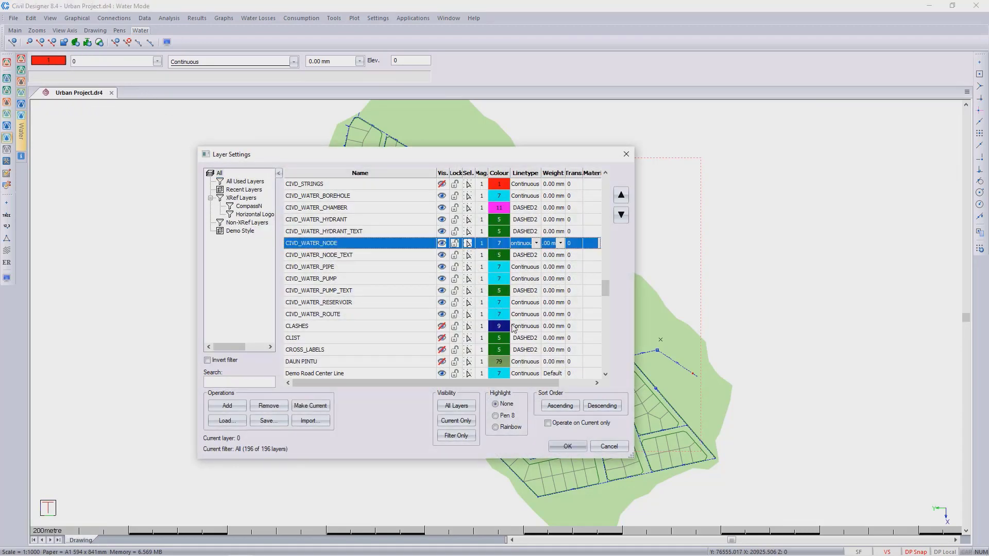
{"action": "left_click", "coordinate": [569, 448]}
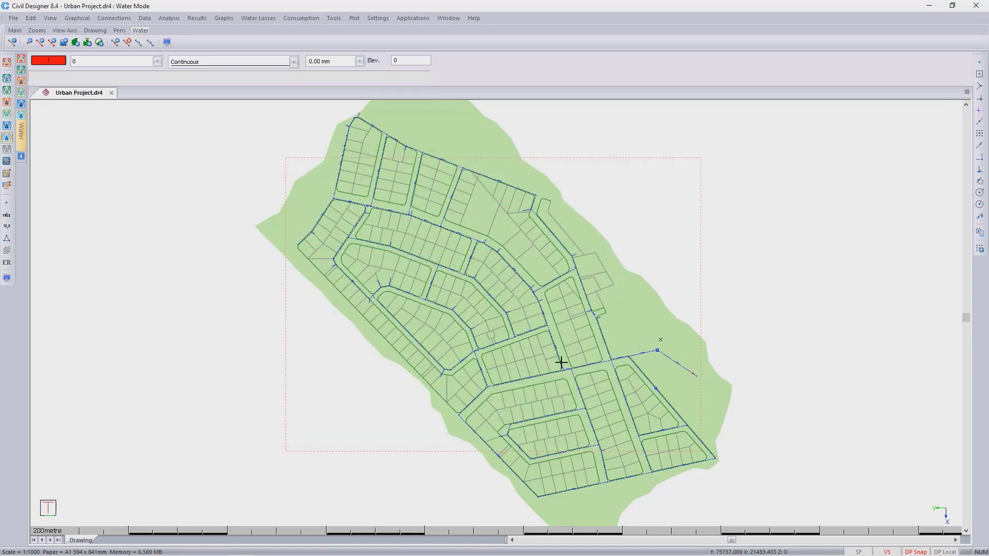